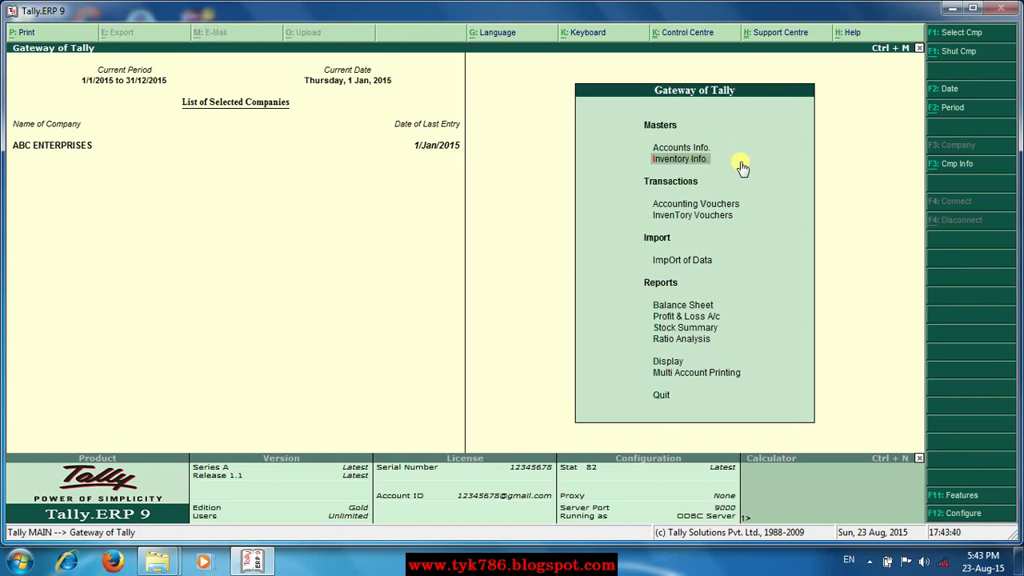
# - Create a simple unit of measure with the symbol Pcs, formal name Pieces and 0 decimal places
pyautogui.click(742, 167)
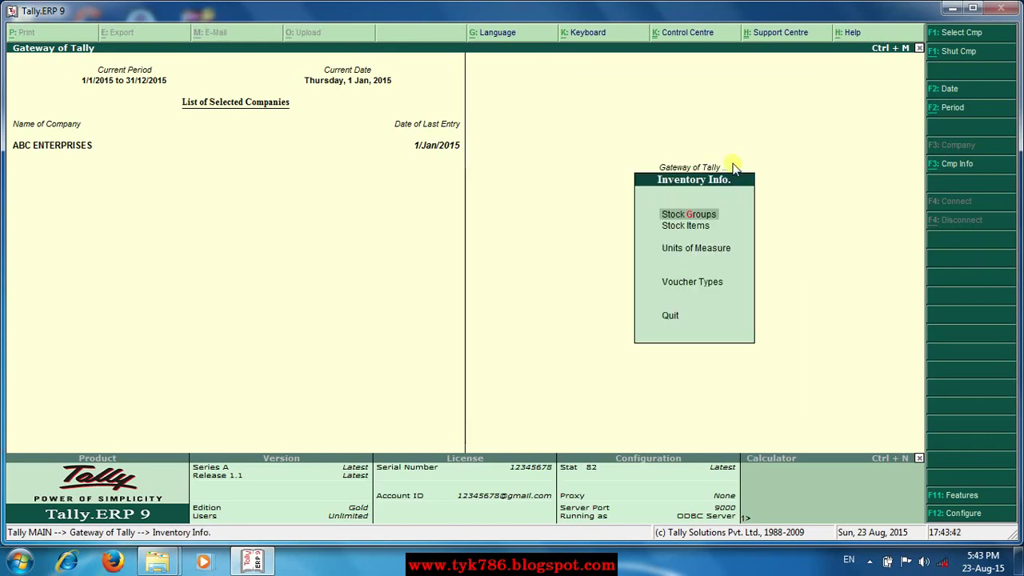
pyautogui.click(675, 250)
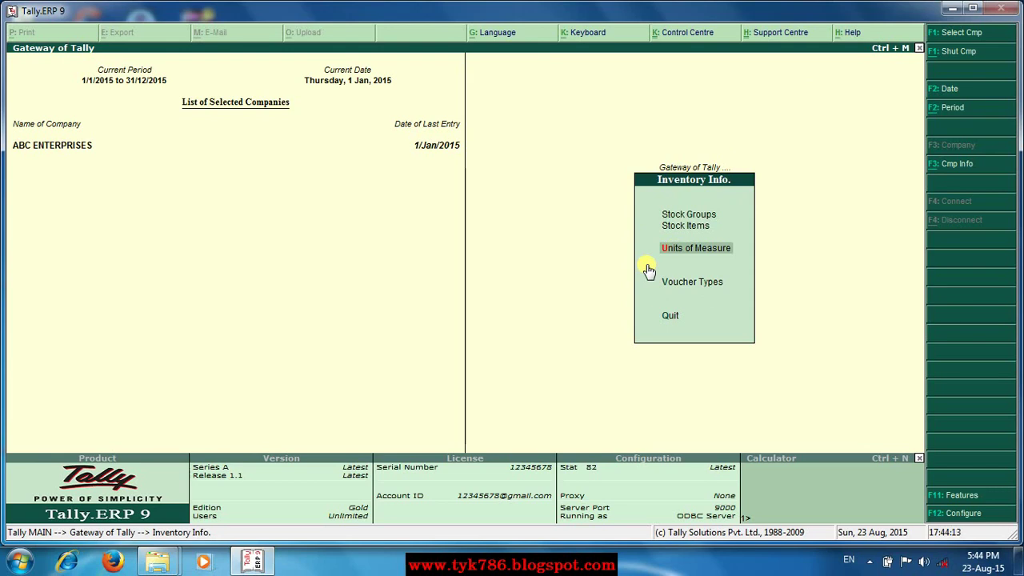
pyautogui.press('Return')
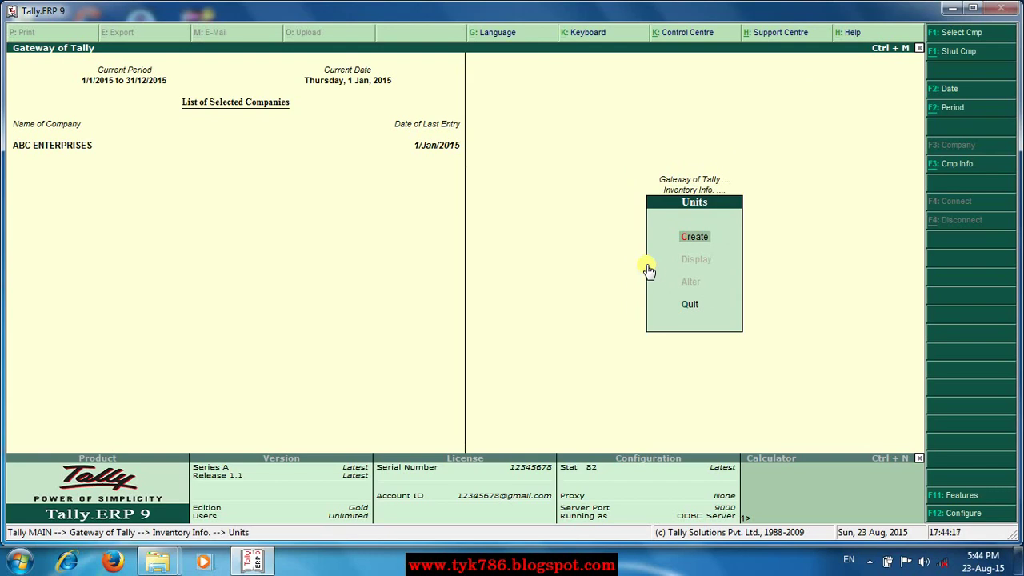
pyautogui.click(685, 244)
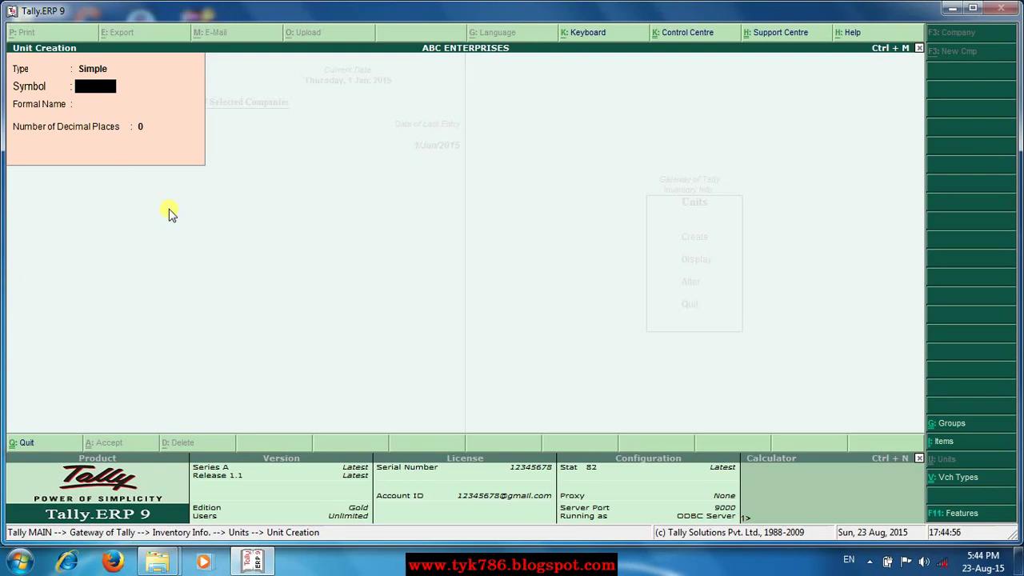
pyautogui.write('Pcs')
pyautogui.press('Return')
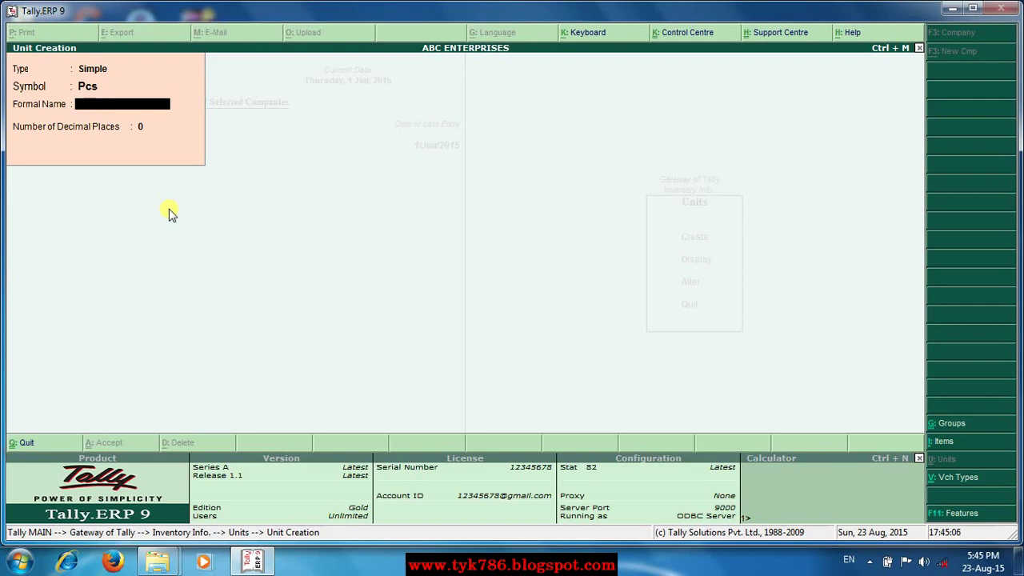
pyautogui.write('Pieces')
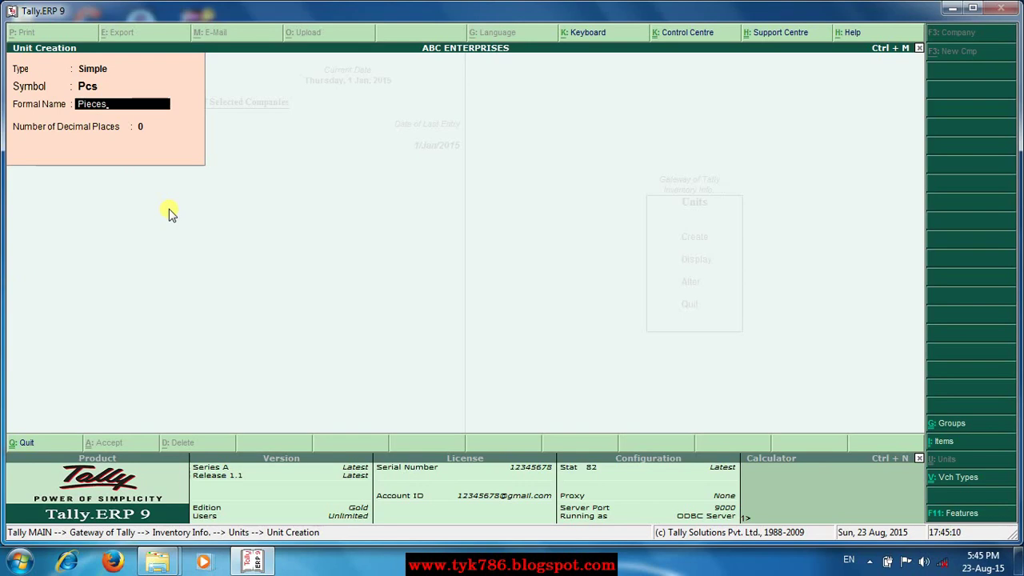
pyautogui.press('Return')
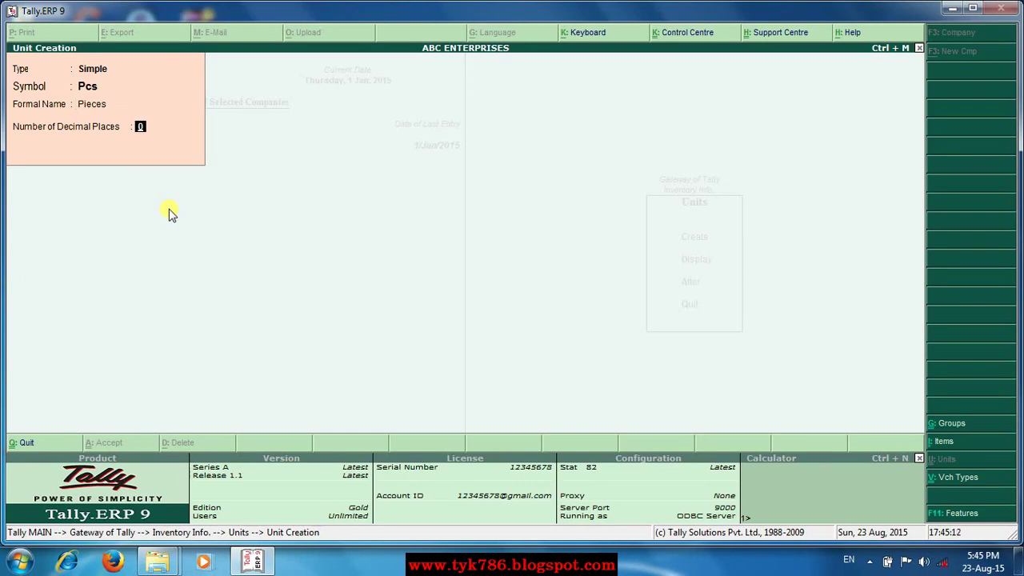
pyautogui.press('Return')
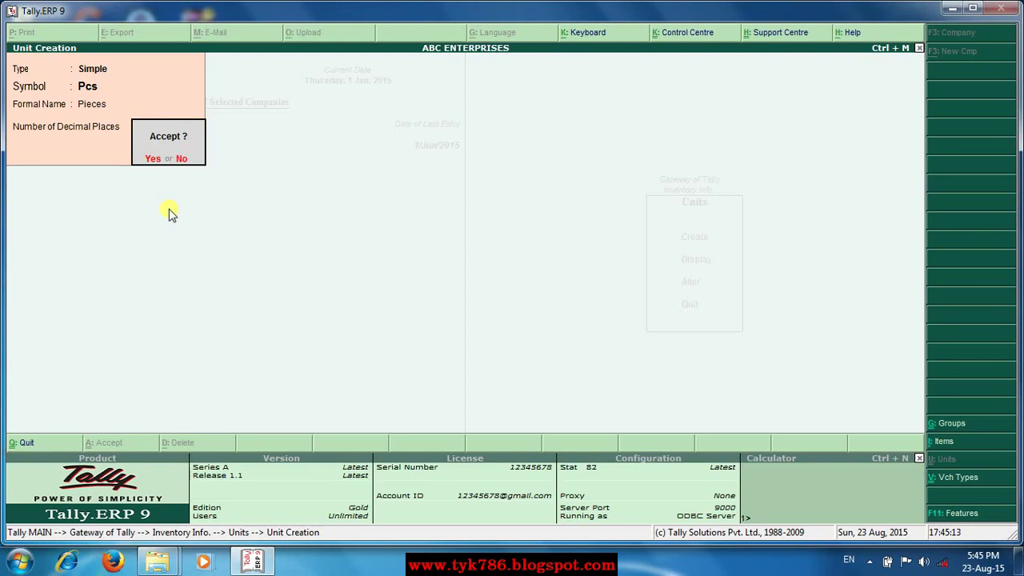
pyautogui.press('Return')
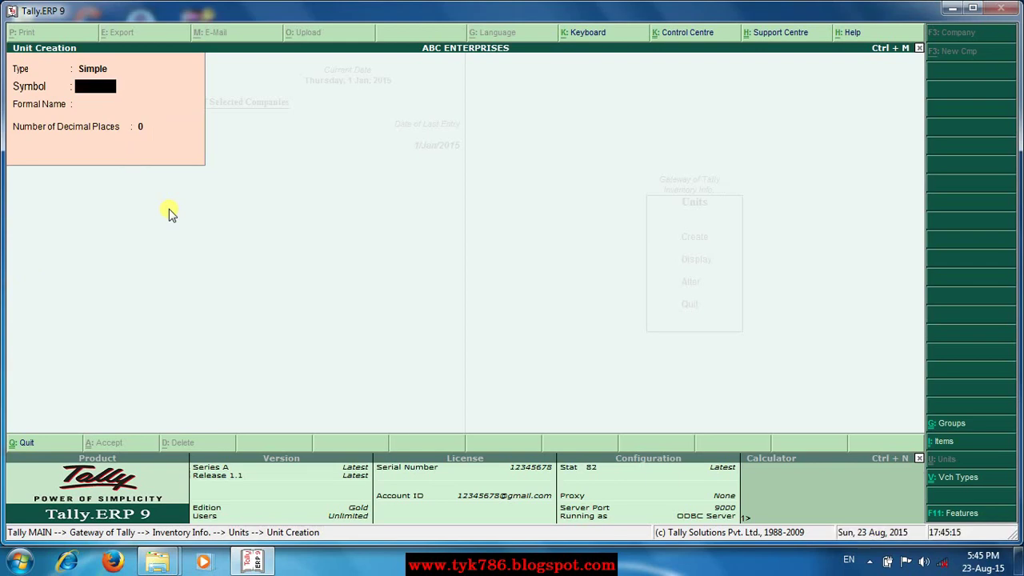
pyautogui.press('Escape')
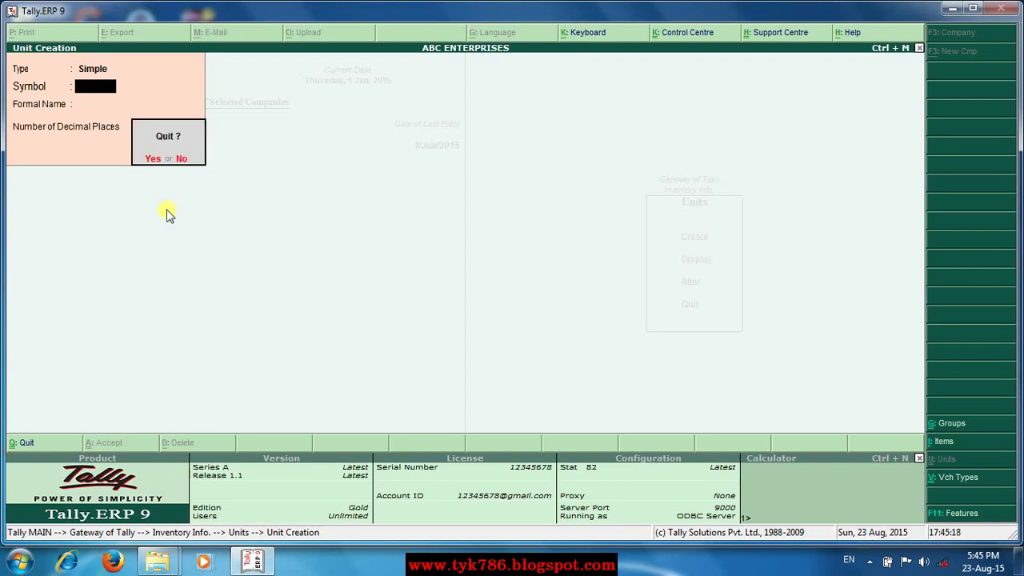
pyautogui.press('y')
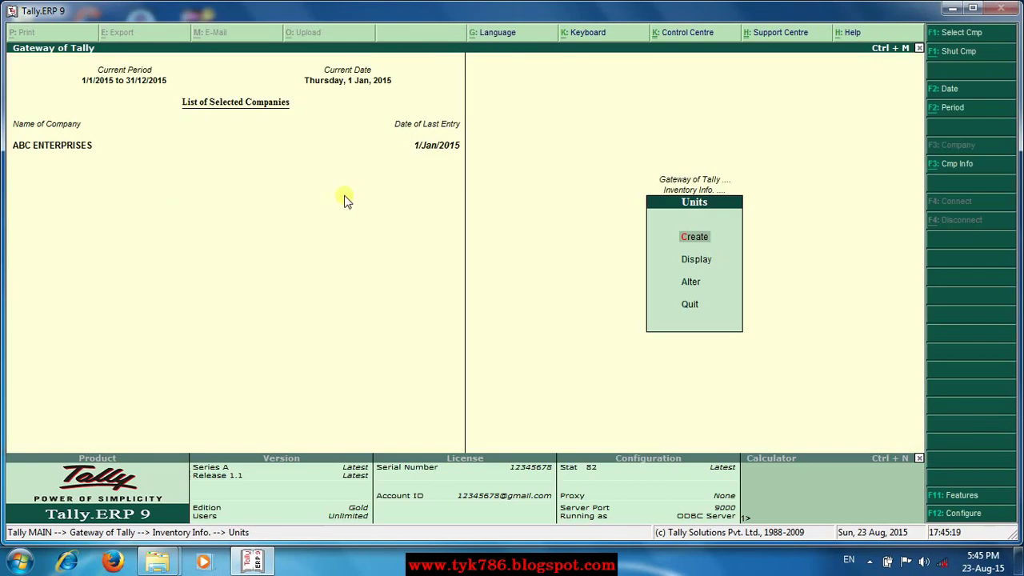
pyautogui.press('Escape')
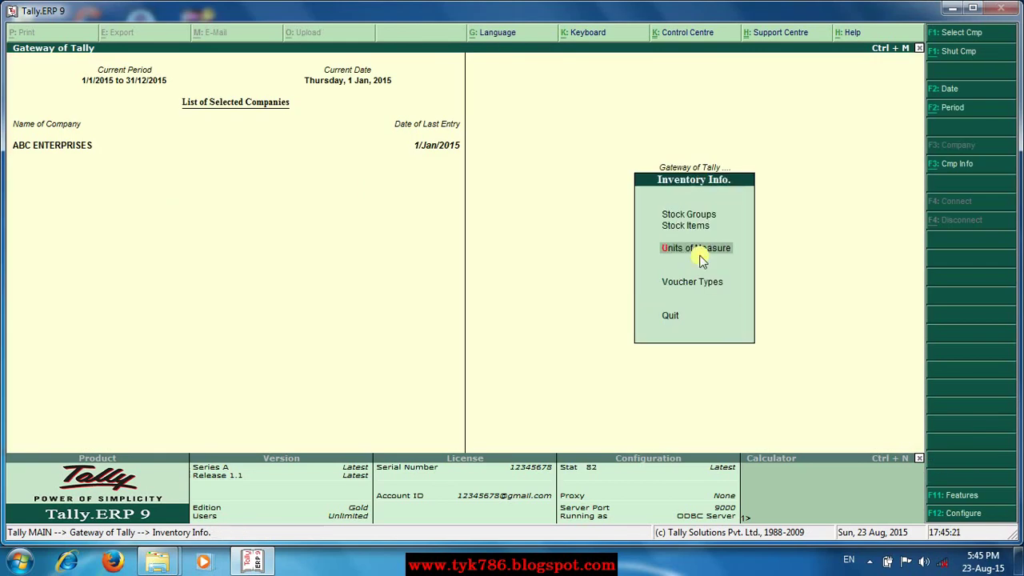
# - Create a single stock group named Desktops under Primary, allowing quantities of its items to be added
pyautogui.click(677, 216)
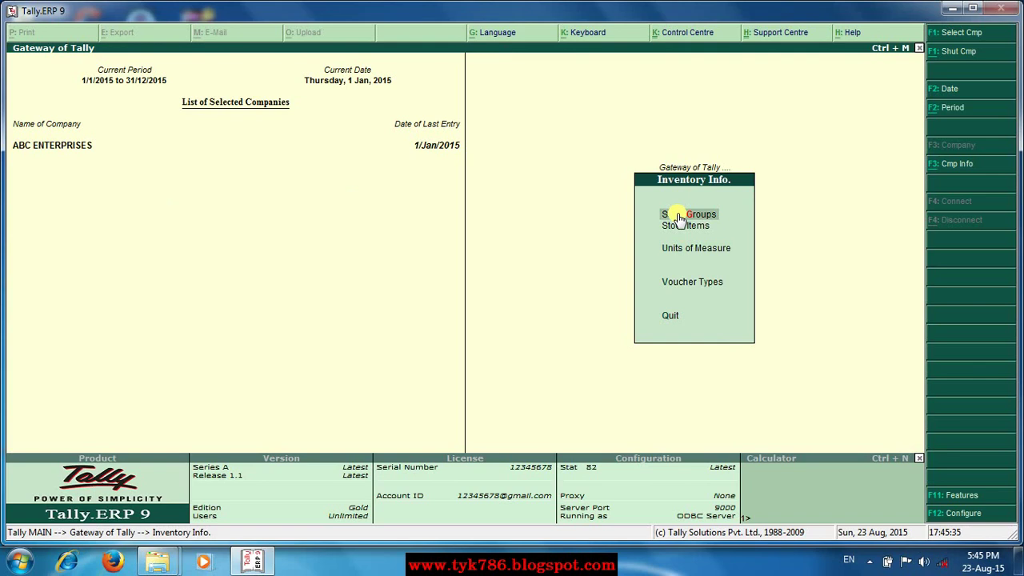
pyautogui.click(678, 217)
pyautogui.click(665, 227)
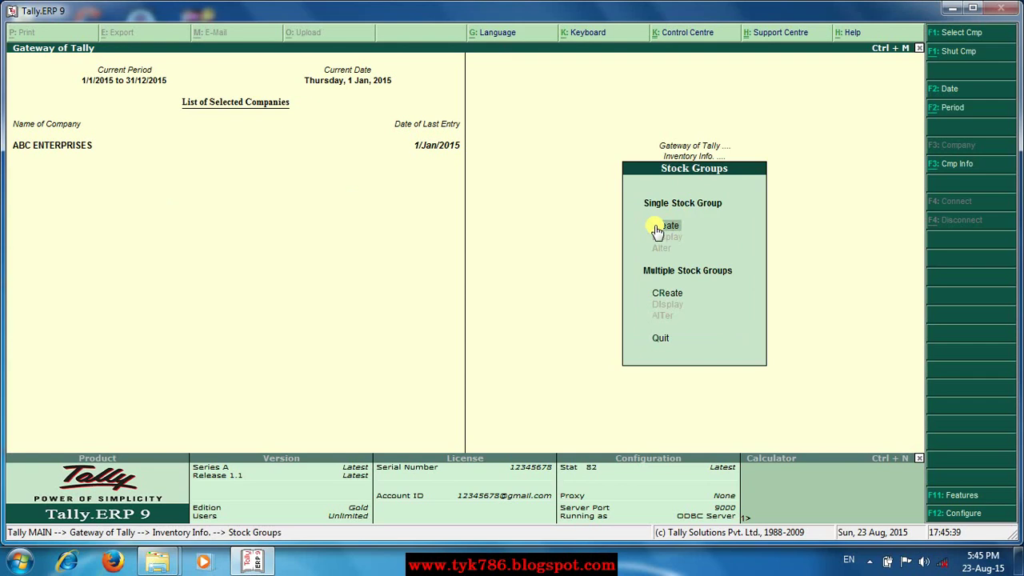
pyautogui.click(656, 231)
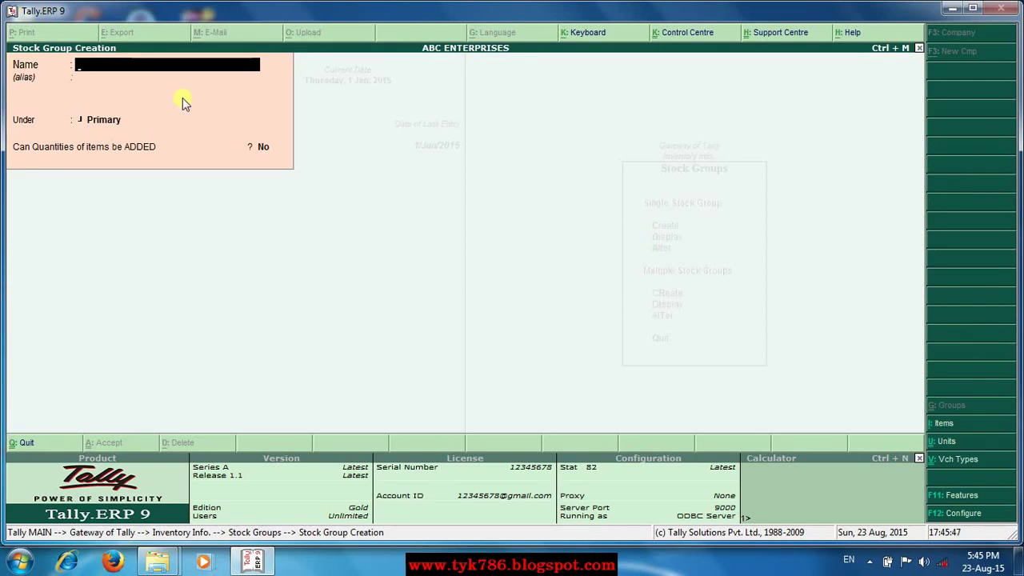
pyautogui.write('Desktop')
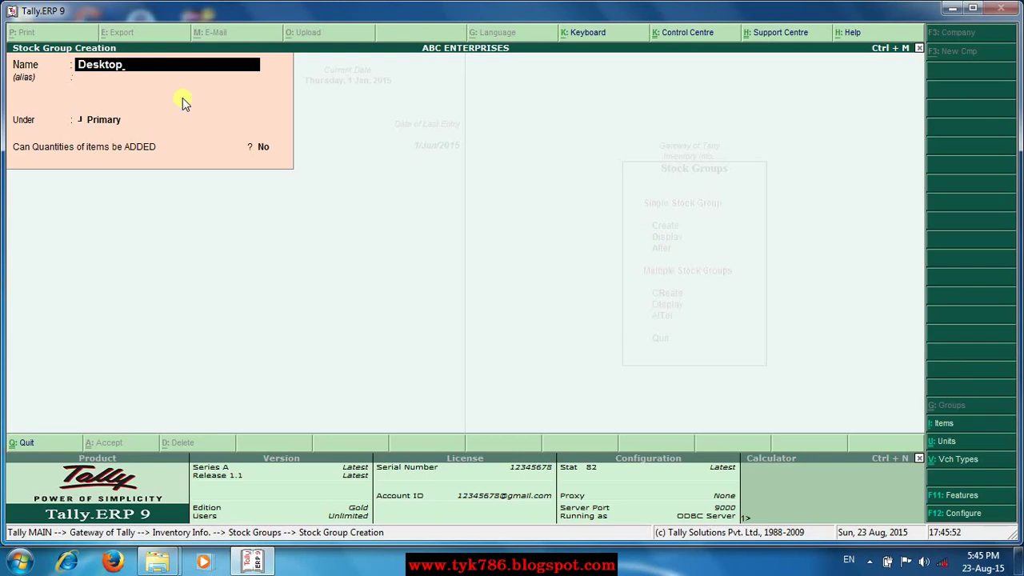
pyautogui.write('s')
pyautogui.press('Return')
pyautogui.press('Return')
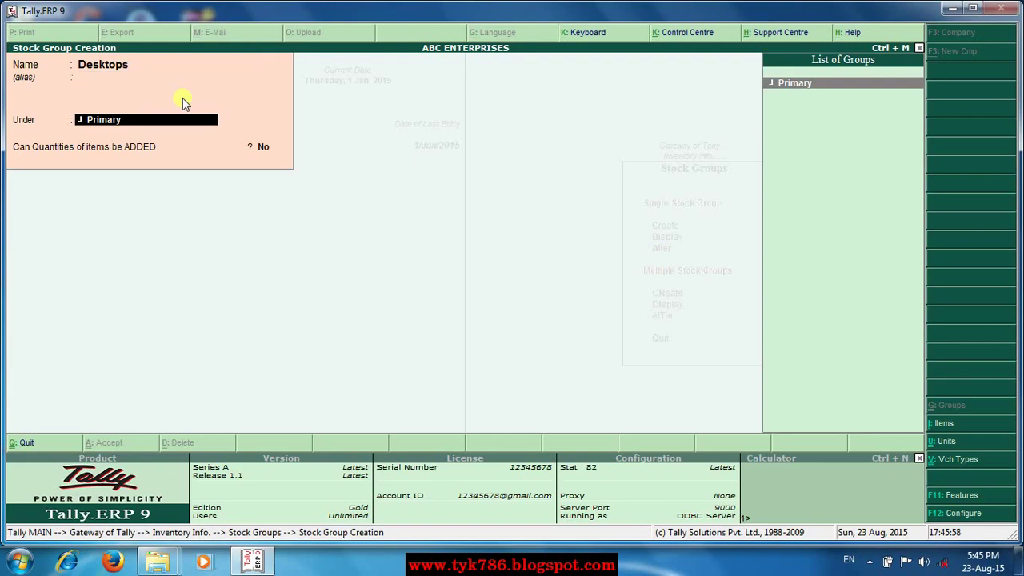
pyautogui.press('Return')
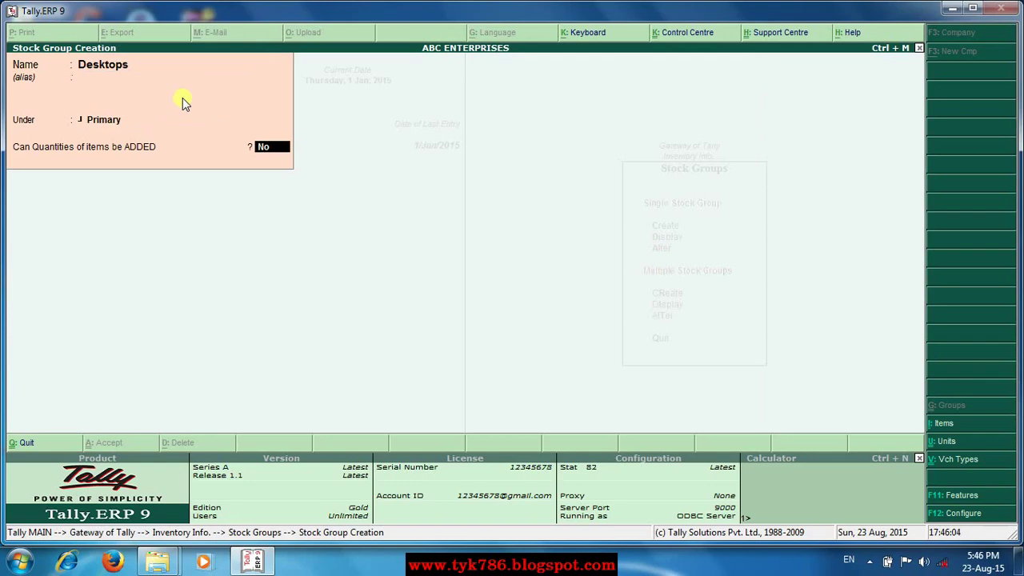
pyautogui.write('y')
pyautogui.press('Return')
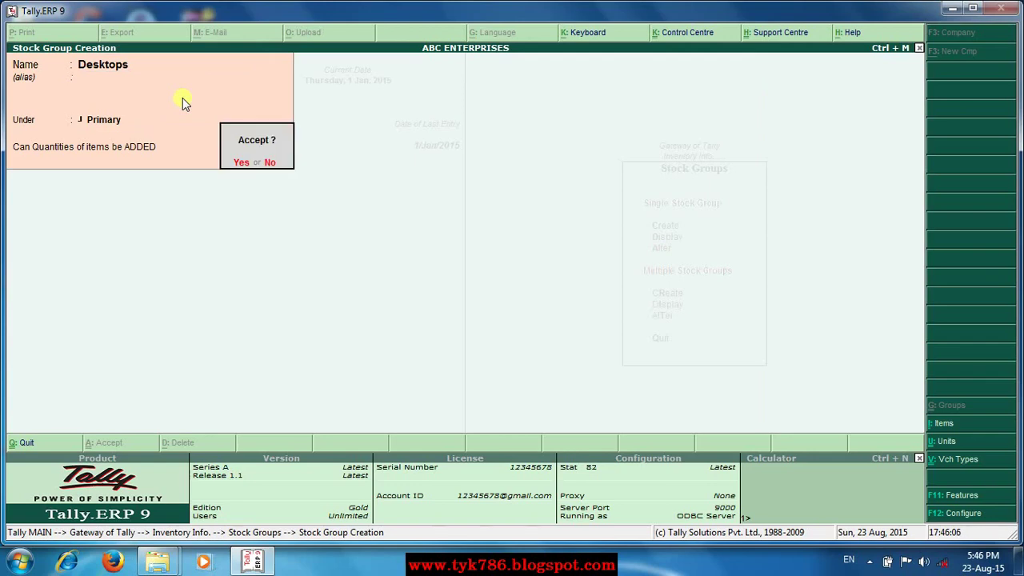
pyautogui.press('y')
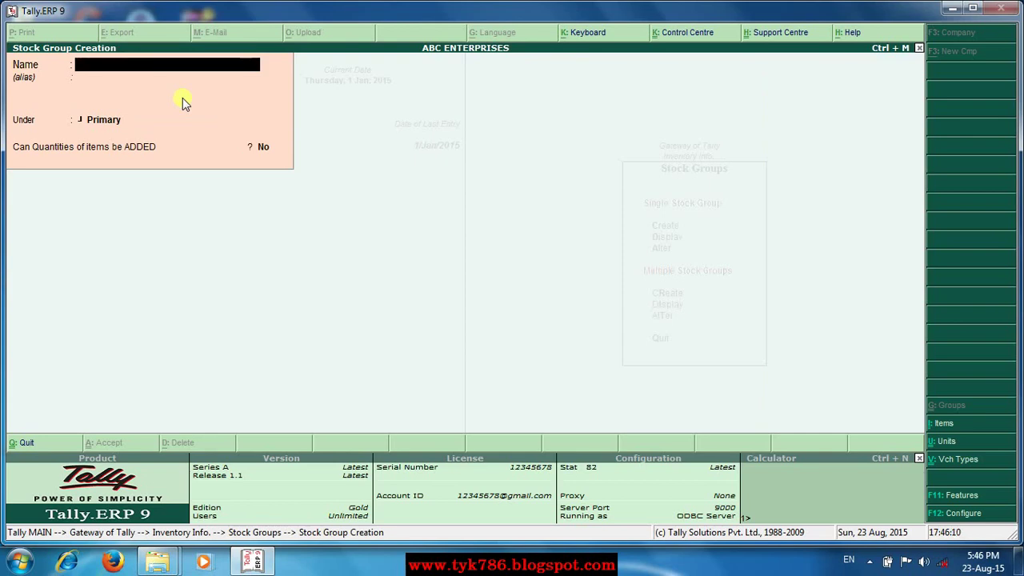
# - Create a stock group named Laptops under Primary, without an alias
pyautogui.write('Laptops')
pyautogui.press('Return')
pyautogui.press('Return')
pyautogui.press('Return')
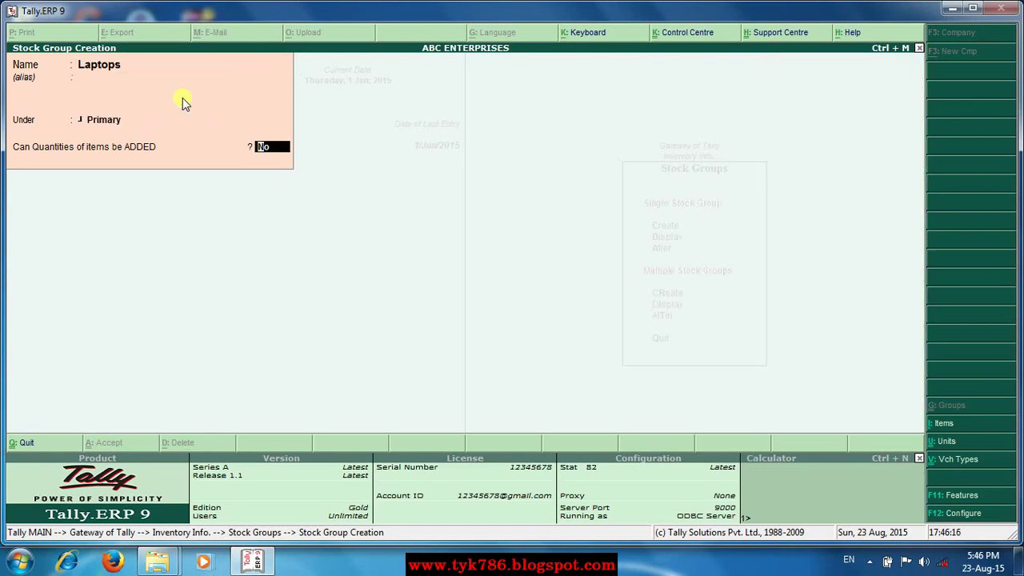
pyautogui.press('Return')
pyautogui.press('Return')
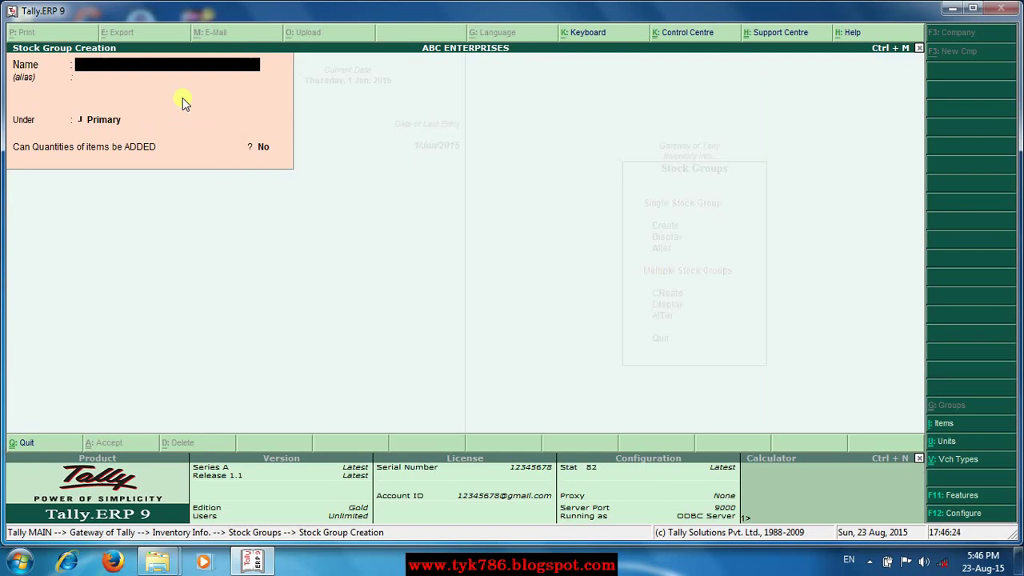
# - Create a stock group named Printers under Primary, without an alias
pyautogui.write('Printers')
pyautogui.press('Return')
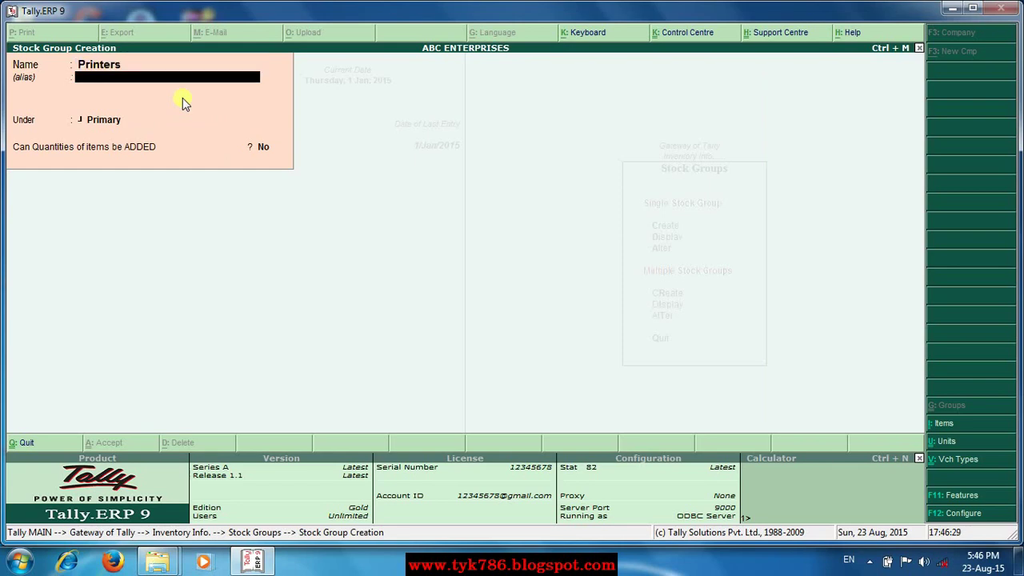
pyautogui.press('Return')
pyautogui.press('Return')
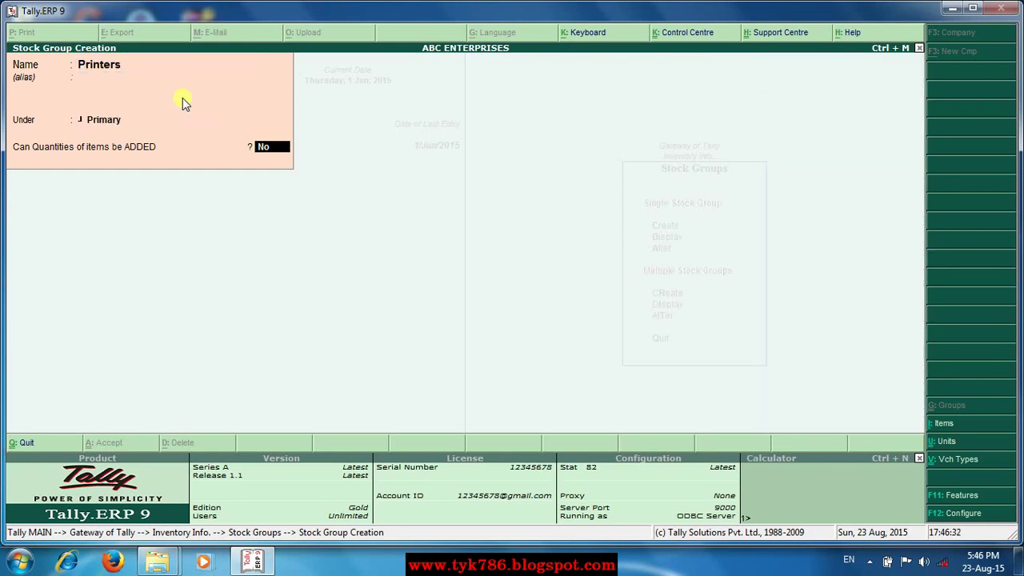
pyautogui.press('Return')
pyautogui.press('Return')
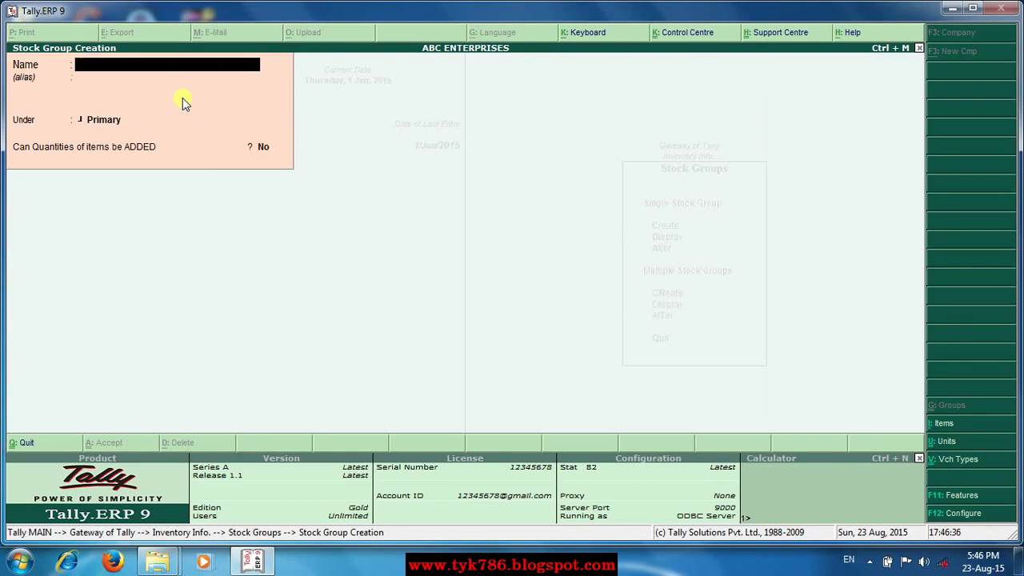
# - Create a stock group named Accessories under Primary and return to the inventory masters
pyautogui.write('Accessories')
pyautogui.press('Return')
pyautogui.press('Return')
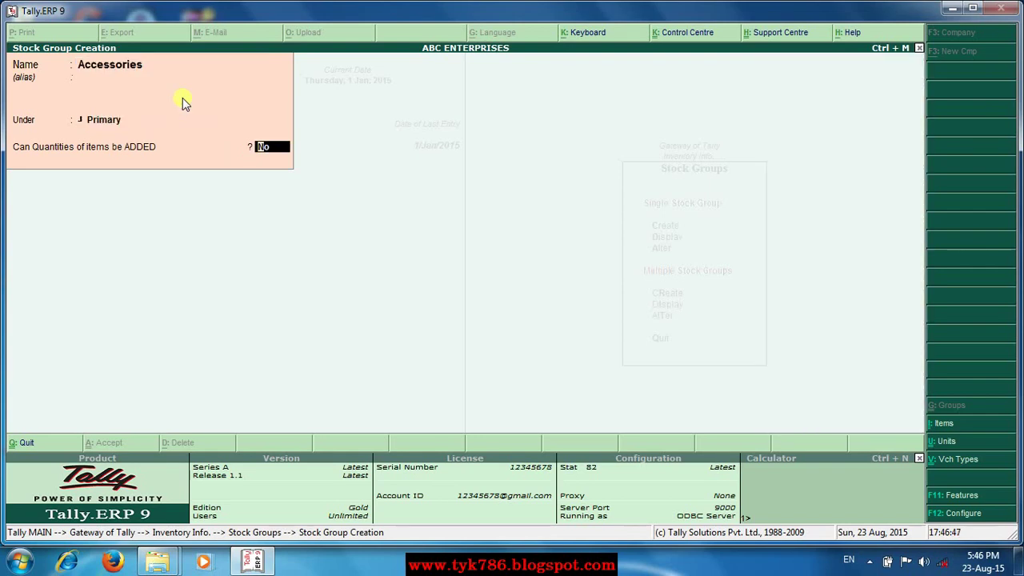
pyautogui.press('Return')
pyautogui.press('Return')
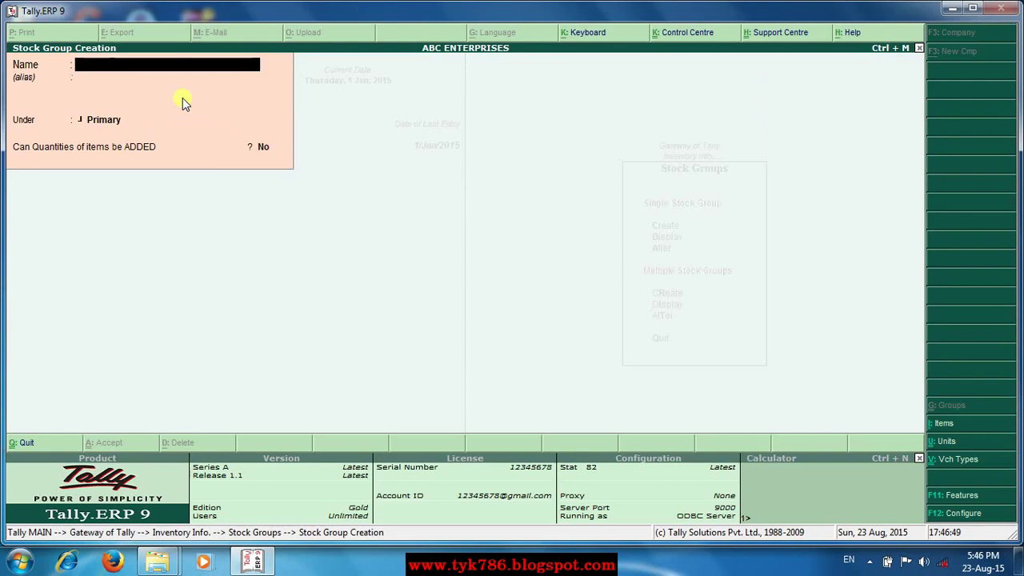
pyautogui.press('Escape')
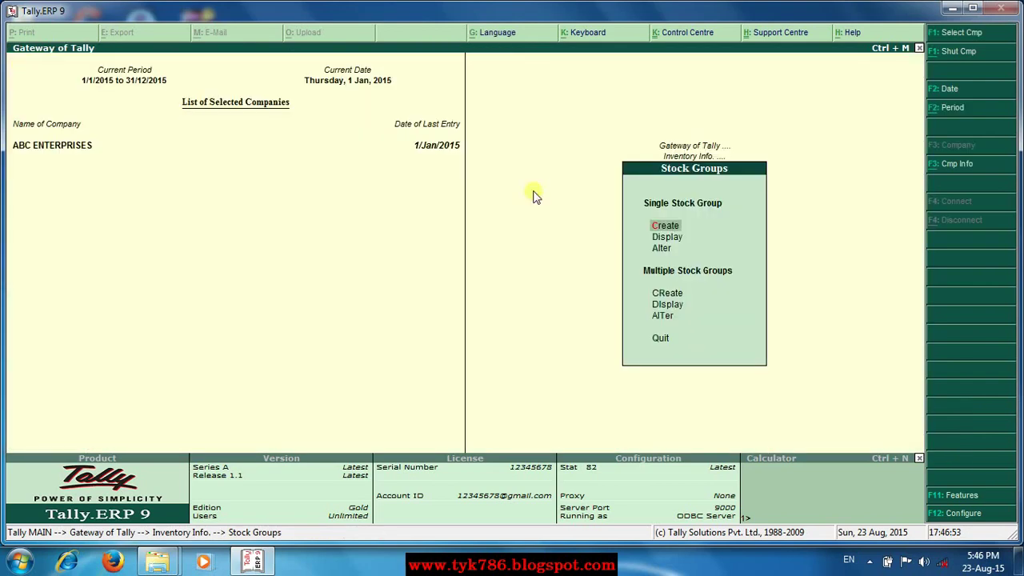
pyautogui.press('Escape')
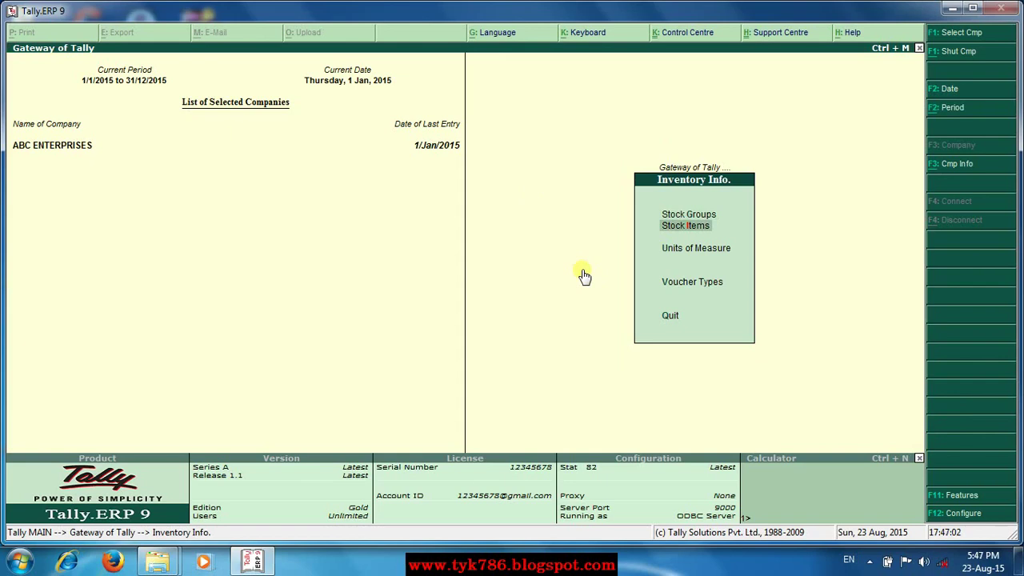
# - Start a single stock item named HP 630 with the description "Laptop with 500 Gb HDD 2GB Ram"
pyautogui.press('Return')
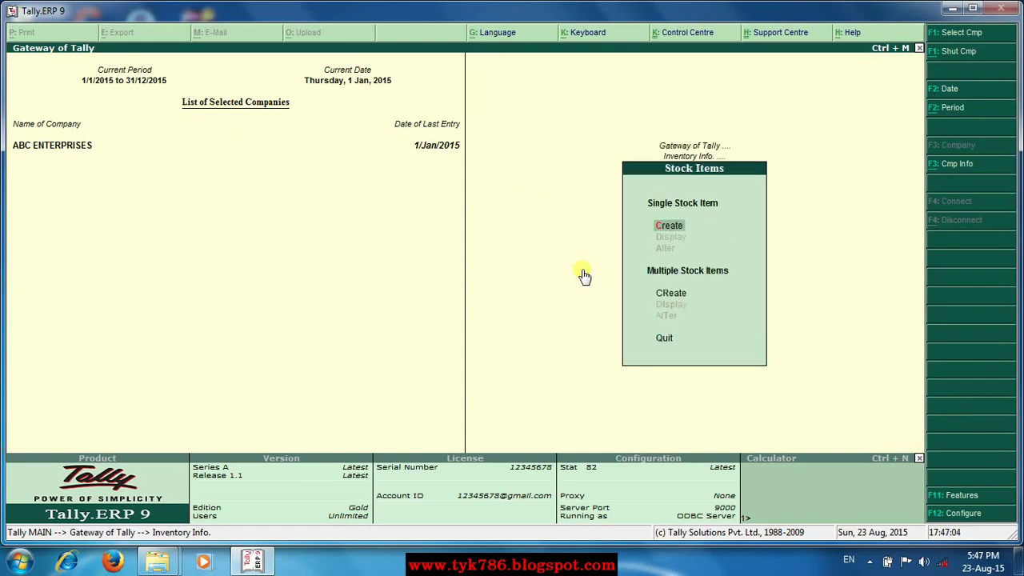
pyautogui.press('Return')
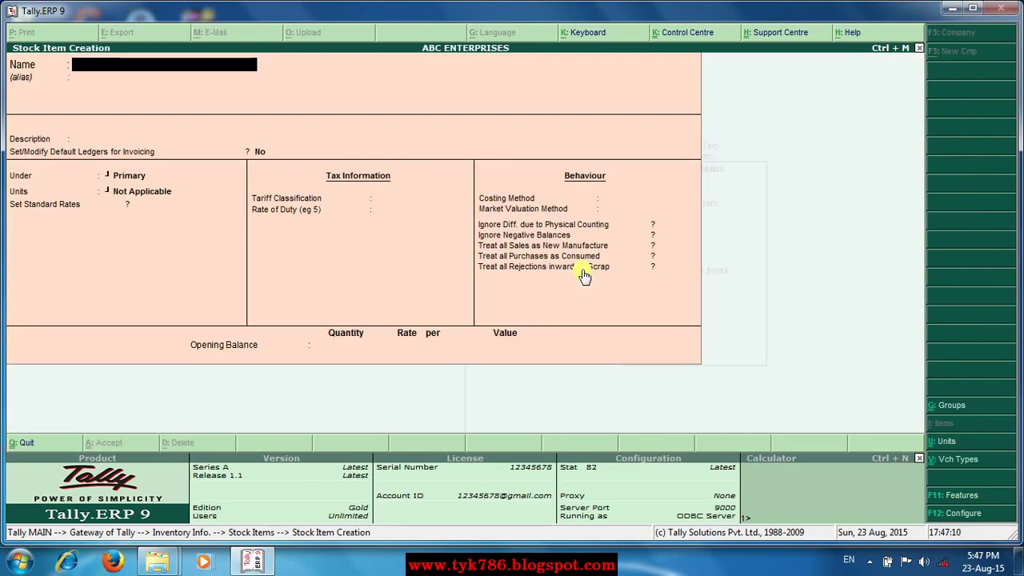
pyautogui.write('HP 630')
pyautogui.press('Return')
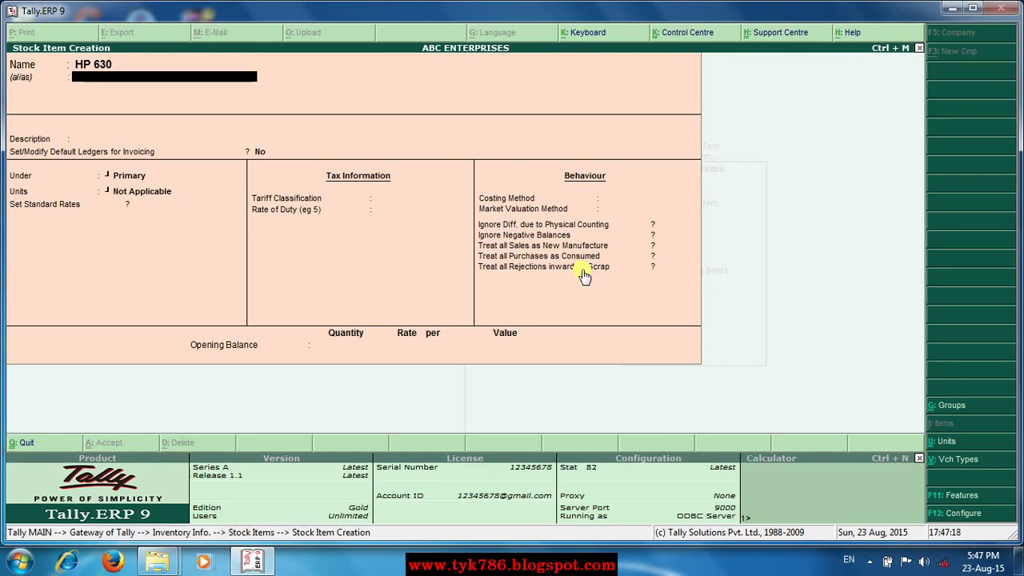
pyautogui.press('Return')
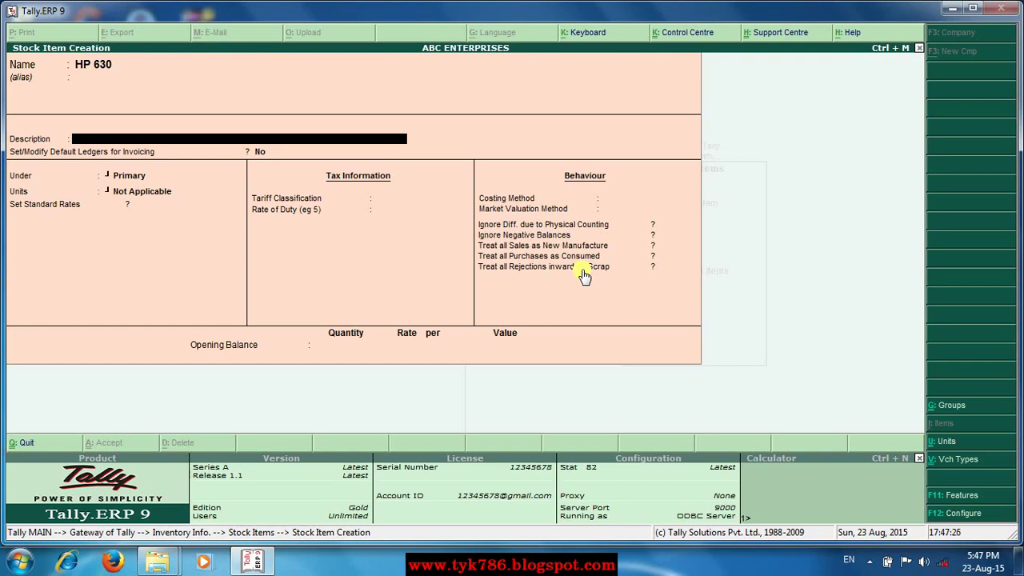
pyautogui.write('aptop with 500 Gb HDD')
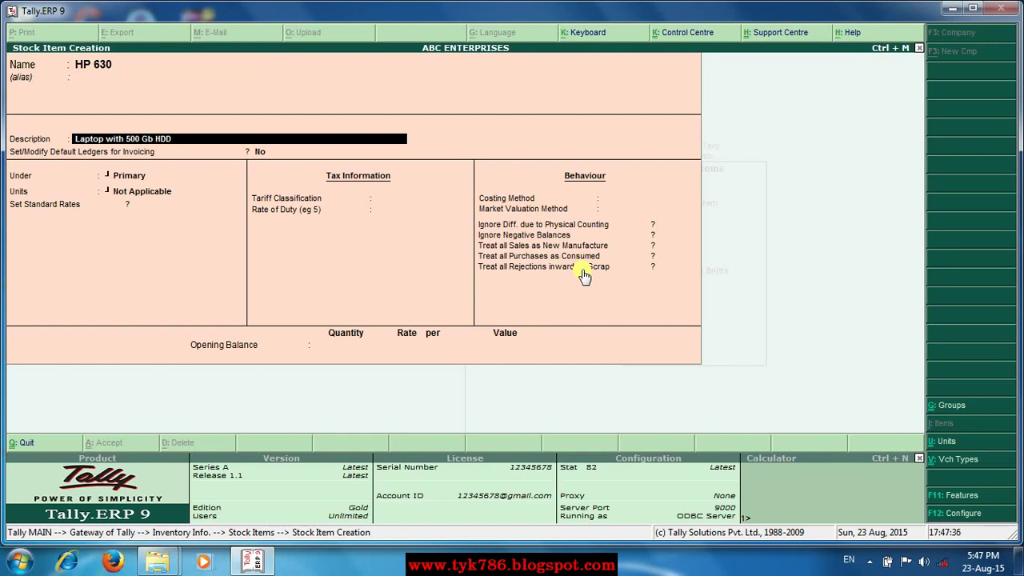
pyautogui.write(' 2GB Ram')
pyautogui.press('Return')
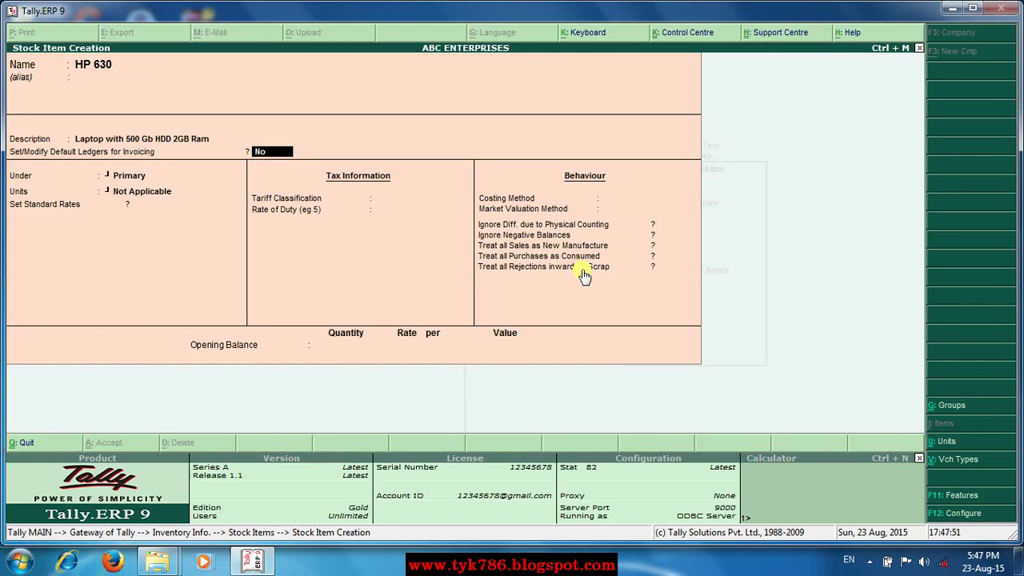
# - Enable default invoicing ledgers for HP 630 and allocate sales invoices to Sales A/C at 100%
pyautogui.write('y')
pyautogui.press('Return')
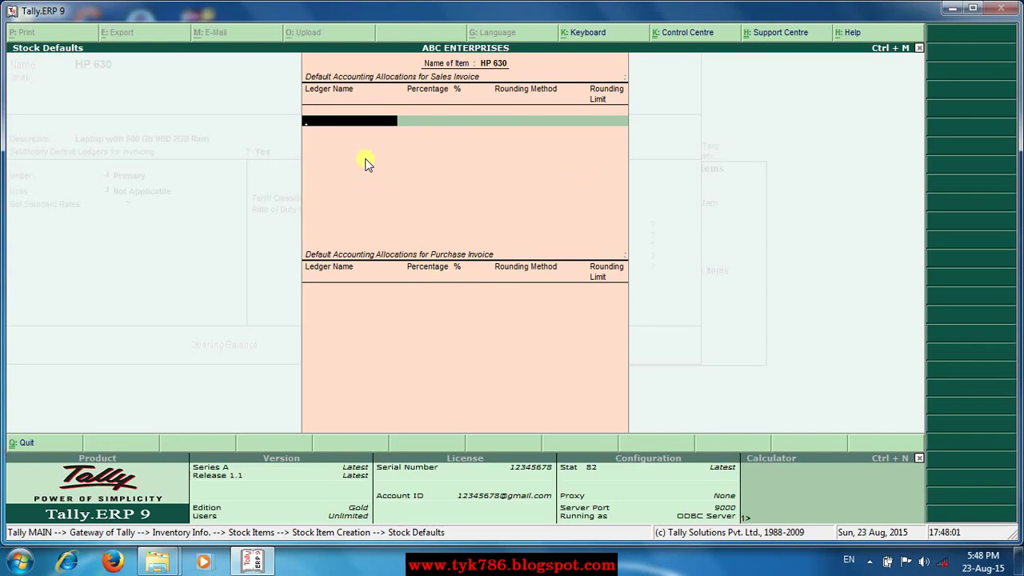
pyautogui.write('S')
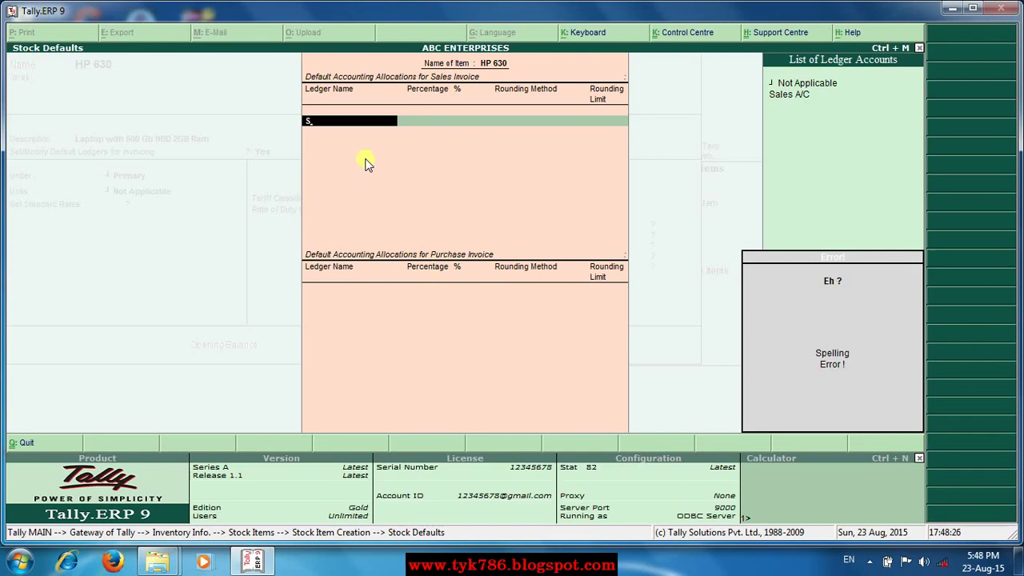
pyautogui.press('BackSpace')
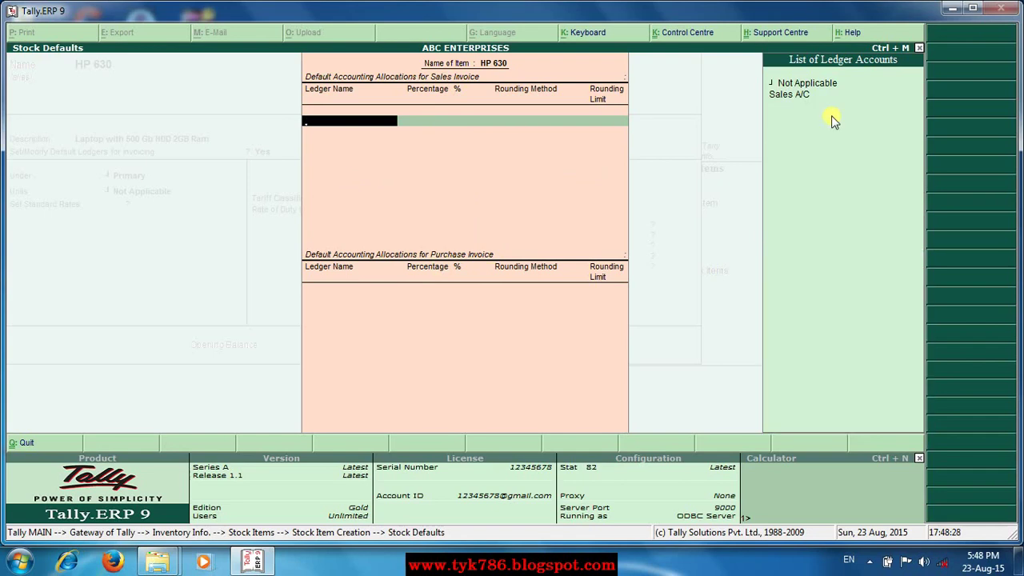
pyautogui.click(792, 95)
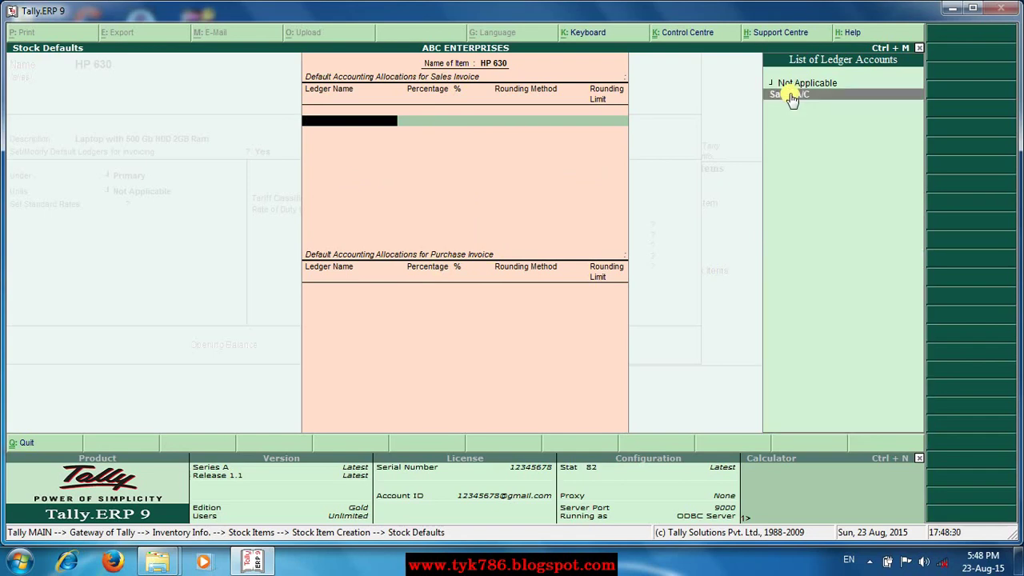
pyautogui.press('Return')
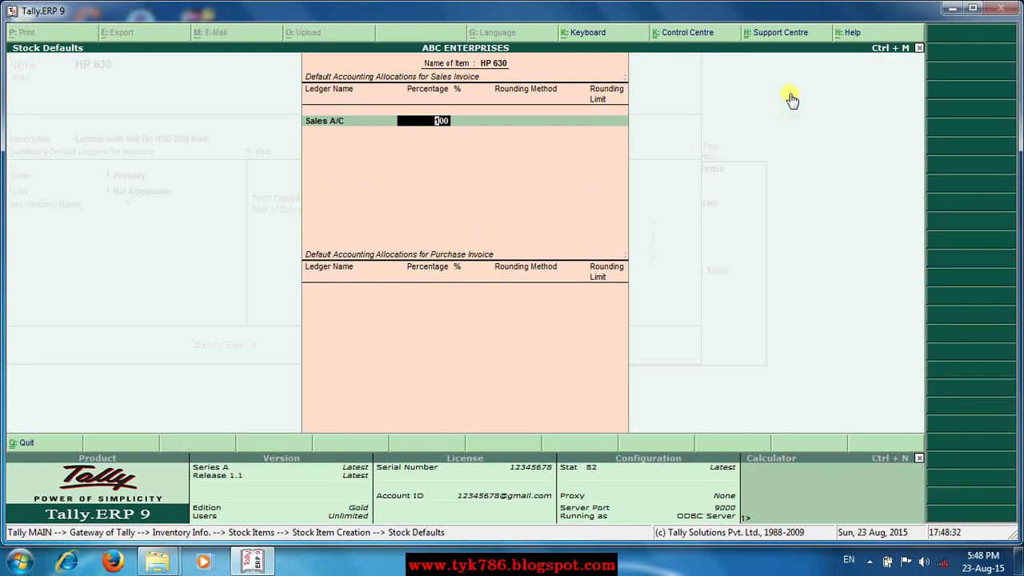
pyautogui.press('Return')
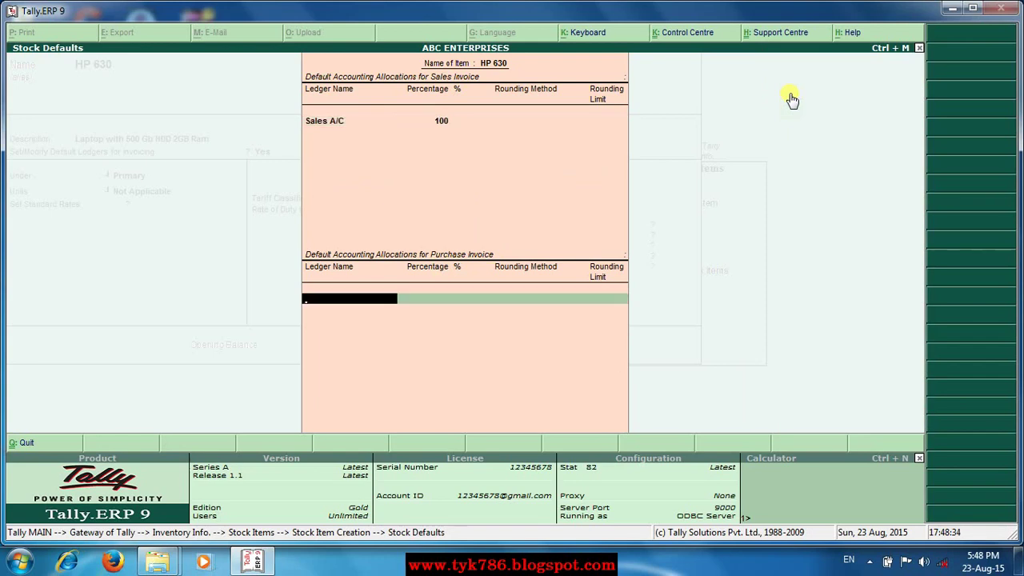
# - Allocate the item's purchase invoices to the Purchases A/C ledger and finish the stock defaults
pyautogui.write('P')
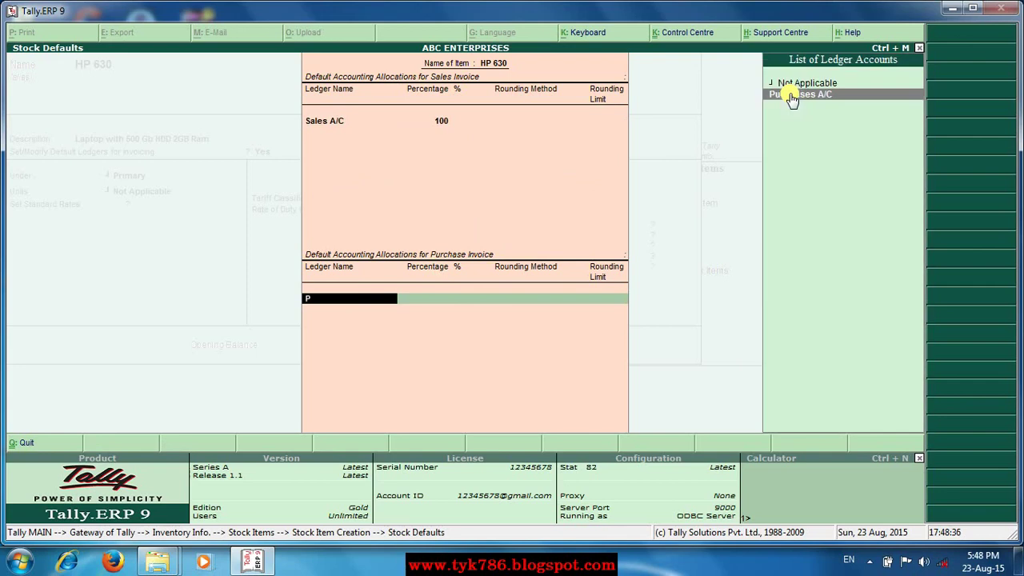
pyautogui.press('Return')
pyautogui.press('Return')
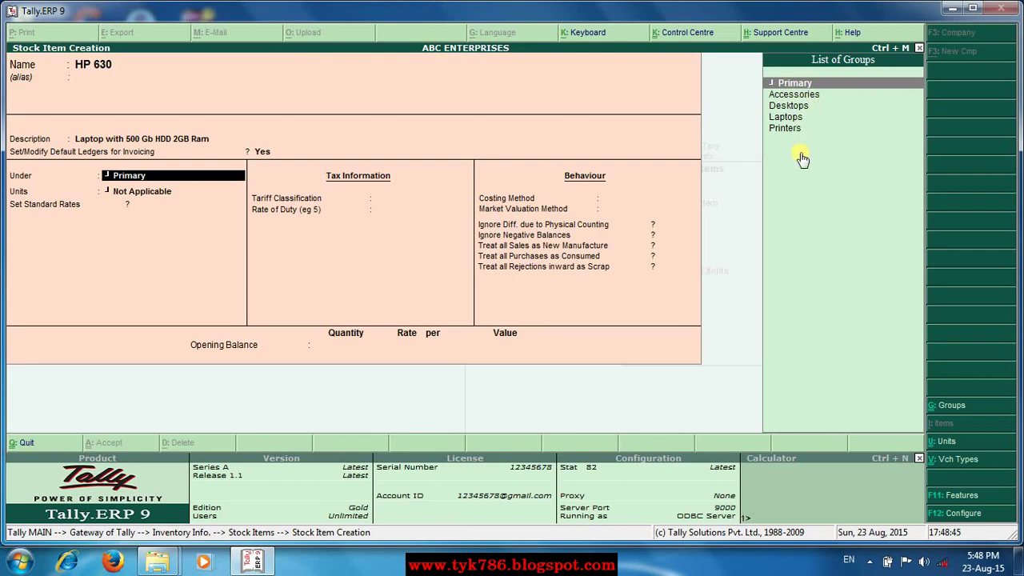
# - Place HP 630 under the Laptops stock group and set its unit to Pcs
pyautogui.press('Down')
pyautogui.press('Down')
pyautogui.press('Down')
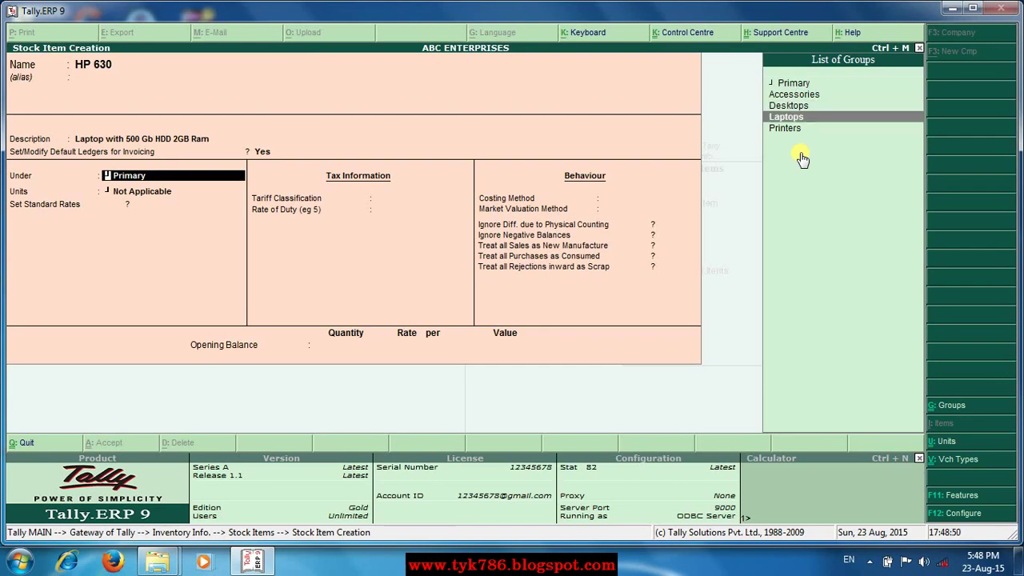
pyautogui.press('Return')
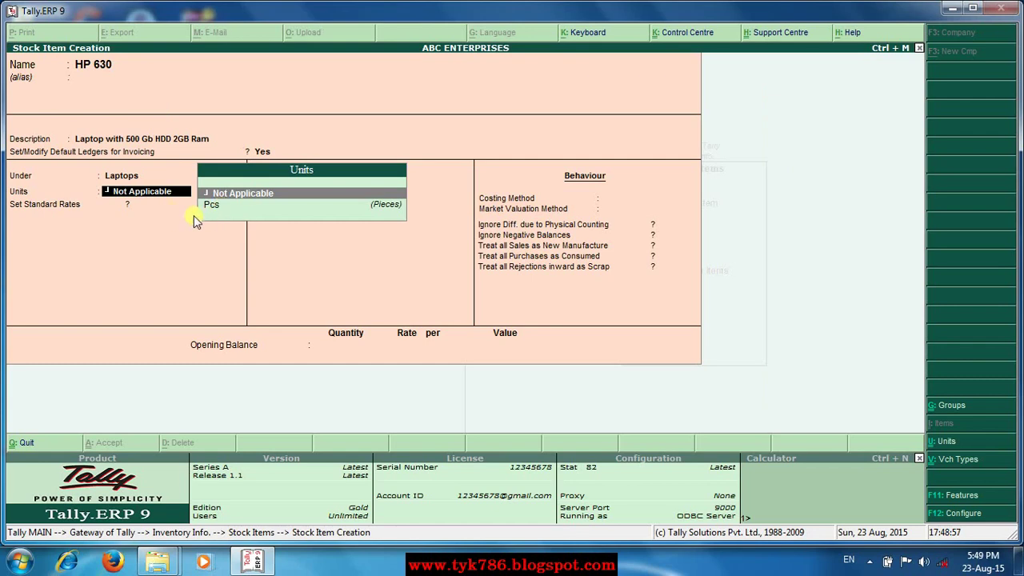
pyautogui.press('Down')
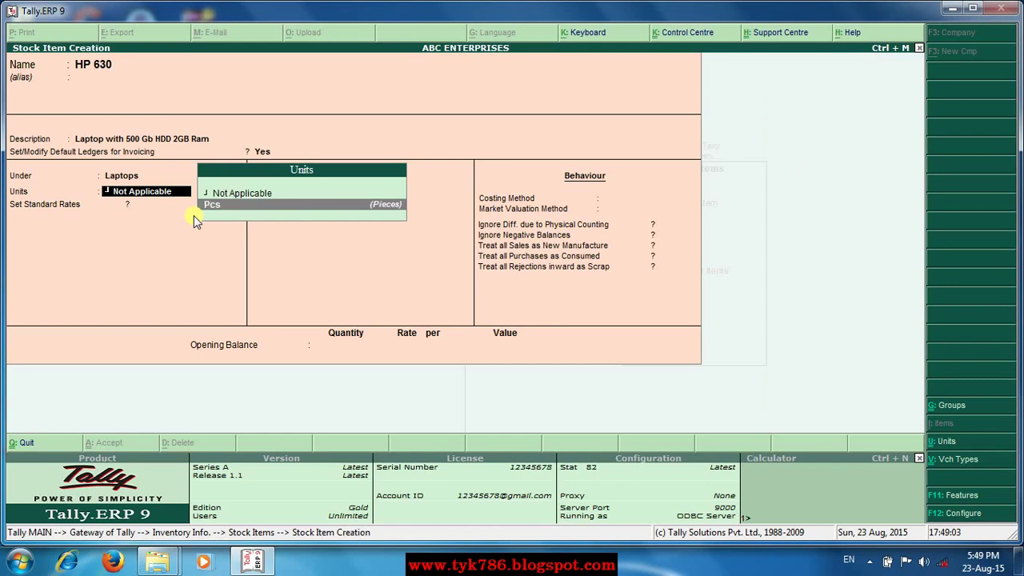
pyautogui.press('Return')
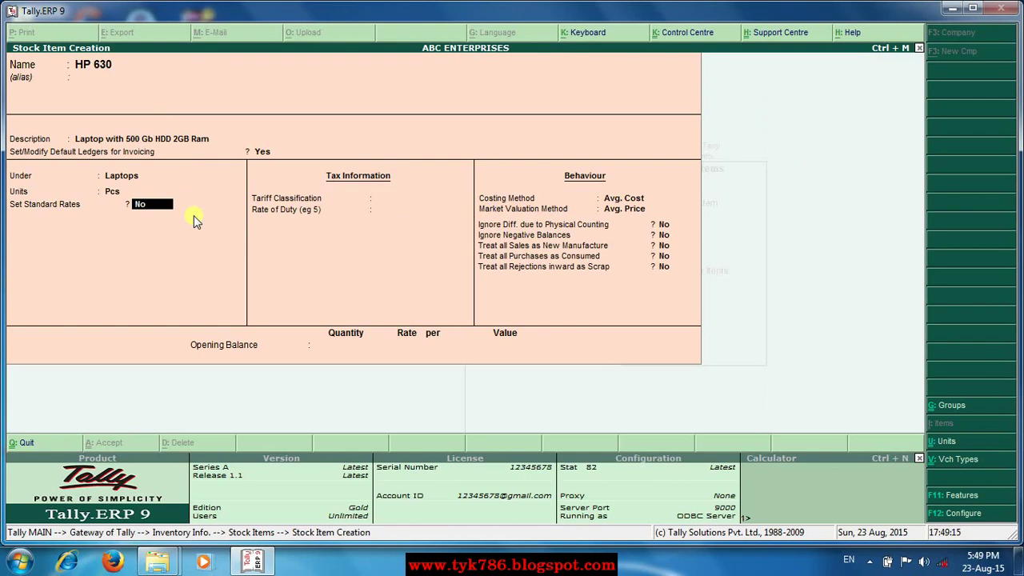
# - Enable standard rates for HP 630 and set a standard cost of 24000 per Pcs, applicable from 1/Jan/2015
pyautogui.write('y')
pyautogui.press('Return')
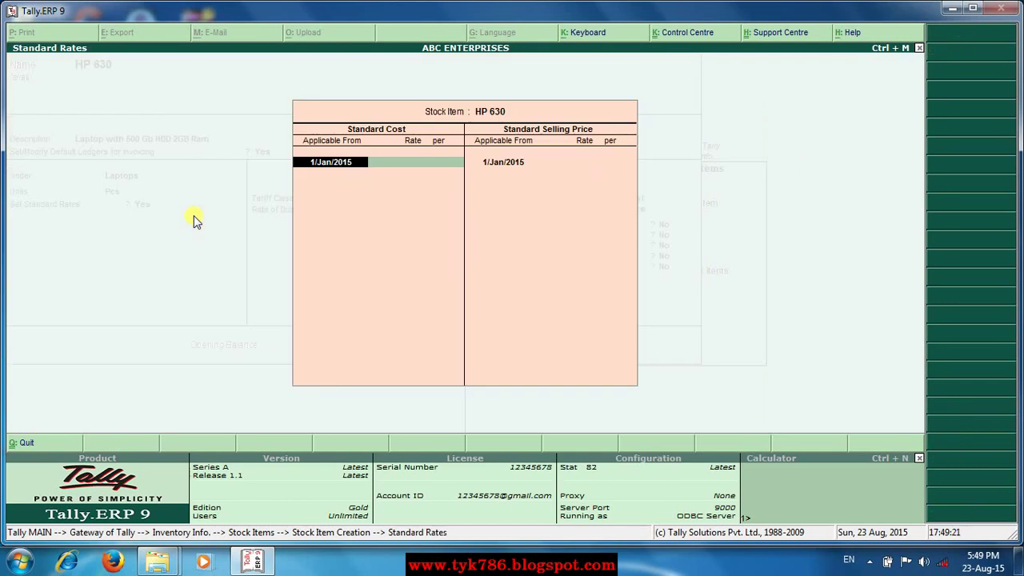
pyautogui.press('Return')
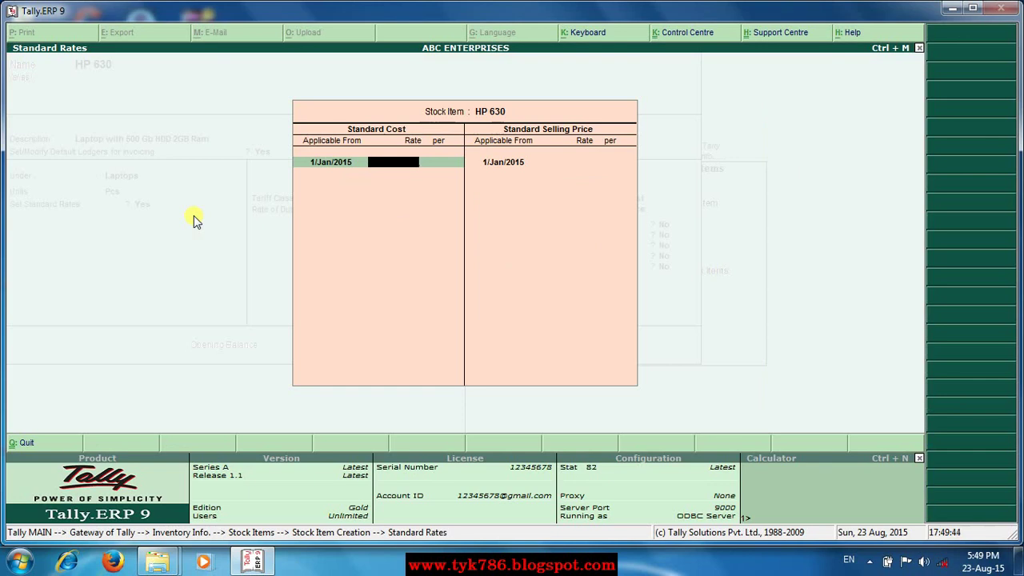
pyautogui.write('24000')
pyautogui.press('Return')
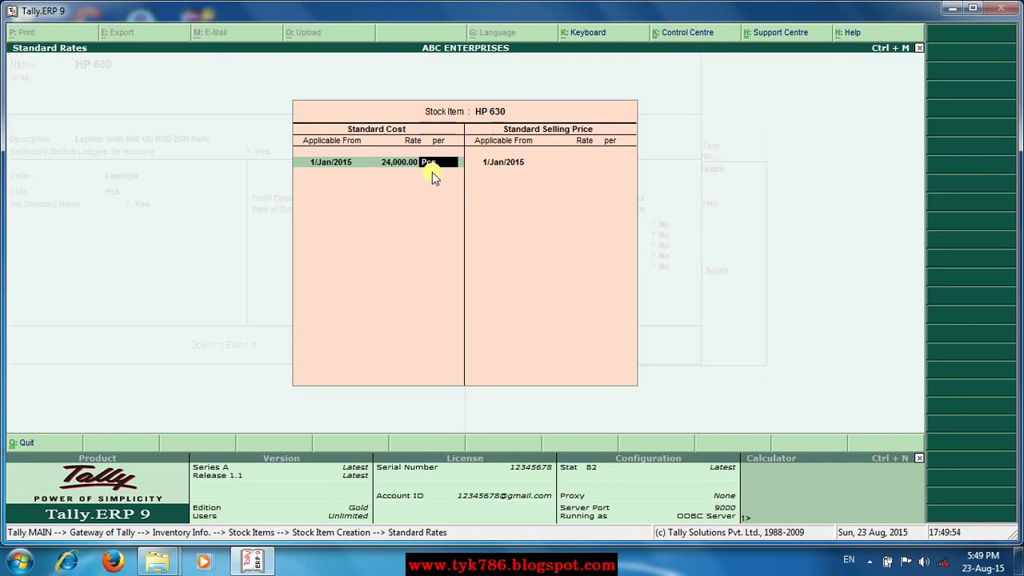
pyautogui.press('Return')
pyautogui.press('Return')
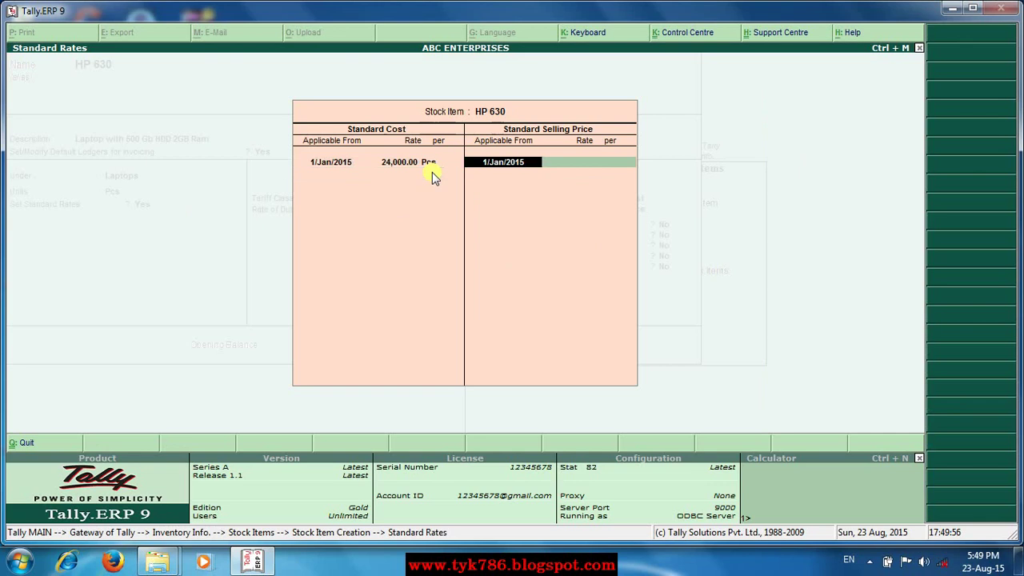
# - Set the standard selling price of HP 630 to 25000 per Pcs, applicable from 1/Jan/2015
pyautogui.press('Return')
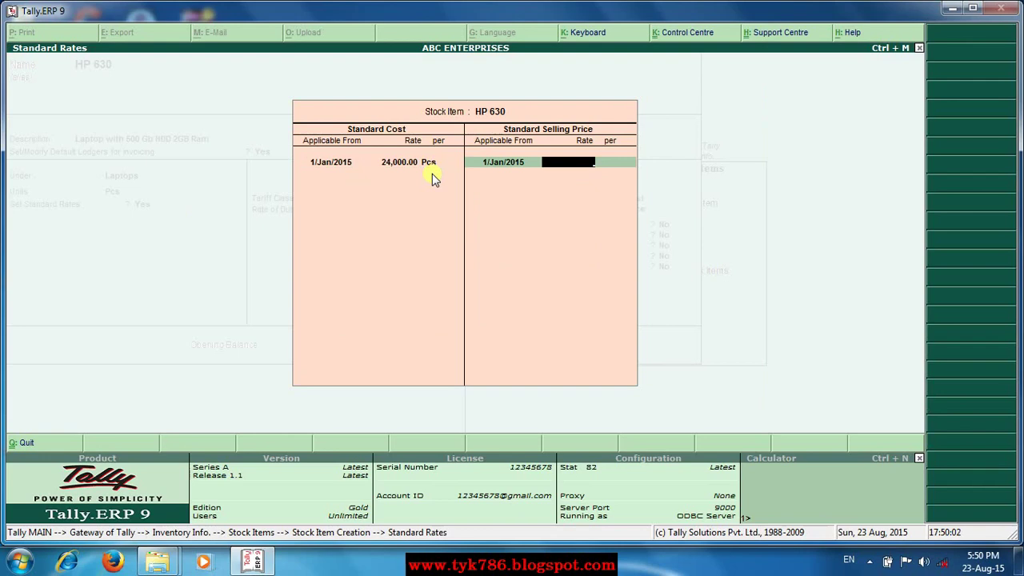
pyautogui.write('25000')
pyautogui.press('Return')
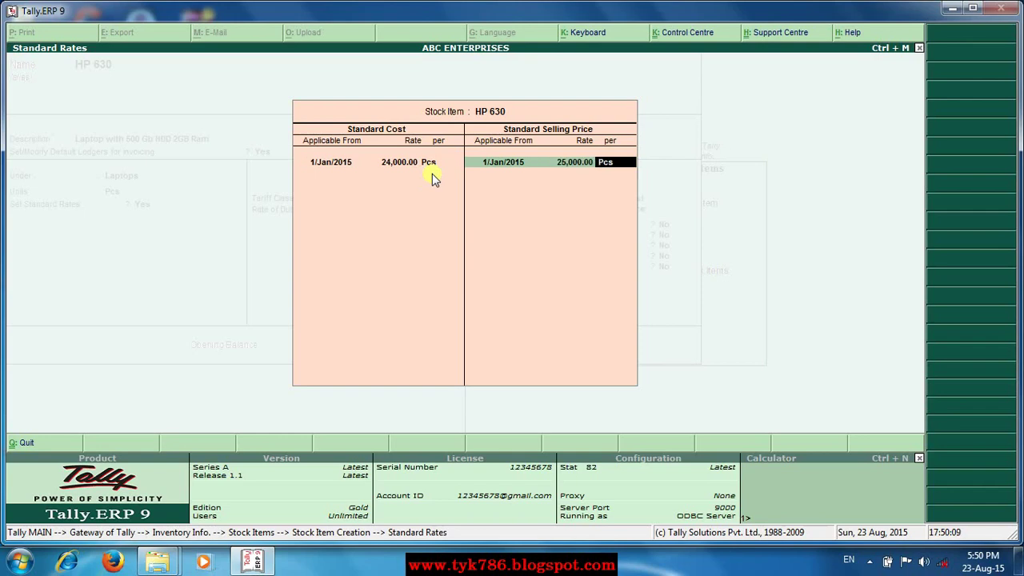
pyautogui.press('Return')
pyautogui.press('Return')
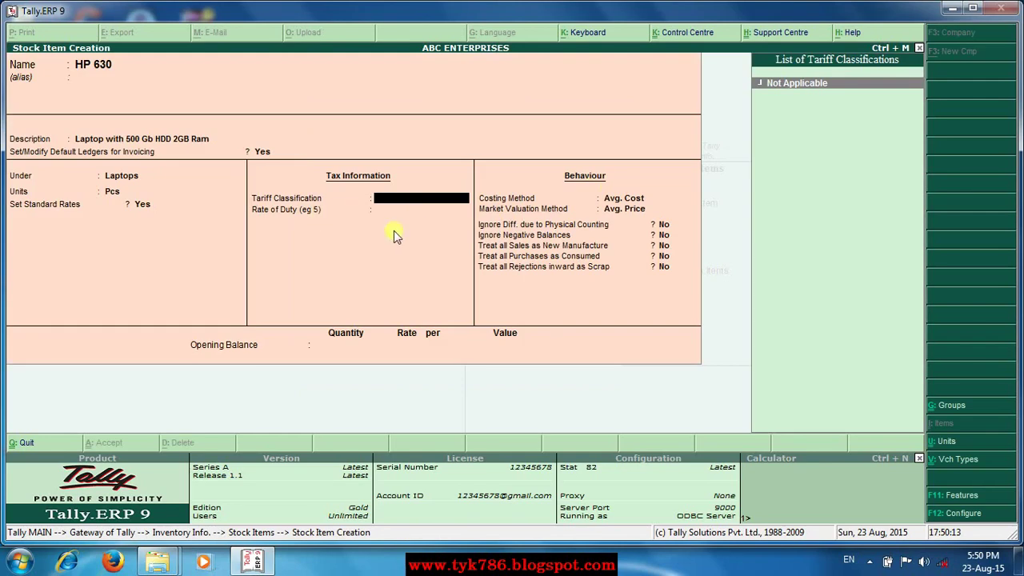
# - Set the tariff classification to Not Applicable with no duty rate, and keep Avg. Cost costing and Avg. Price valuation
pyautogui.press('Return')
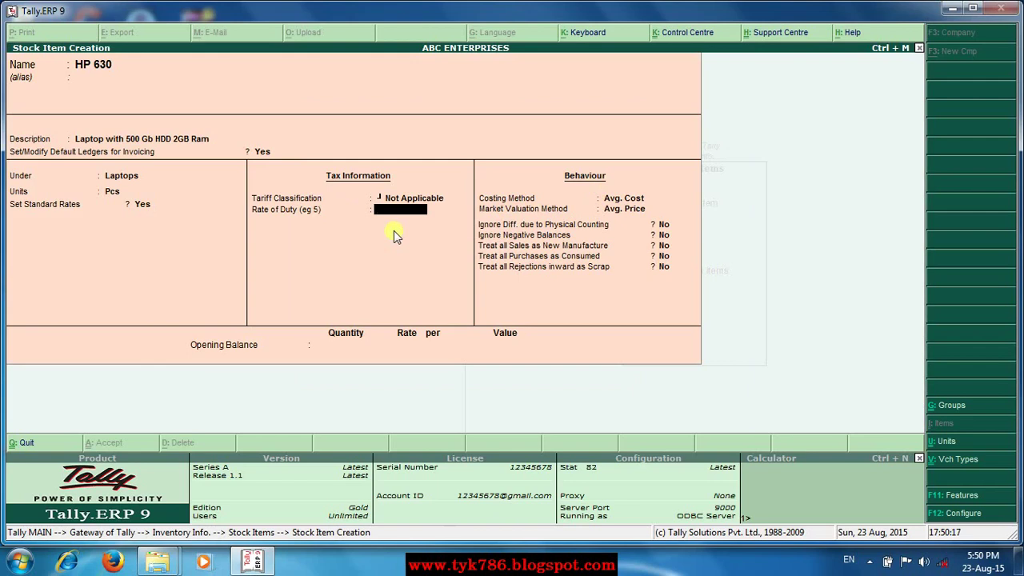
pyautogui.press('Return')
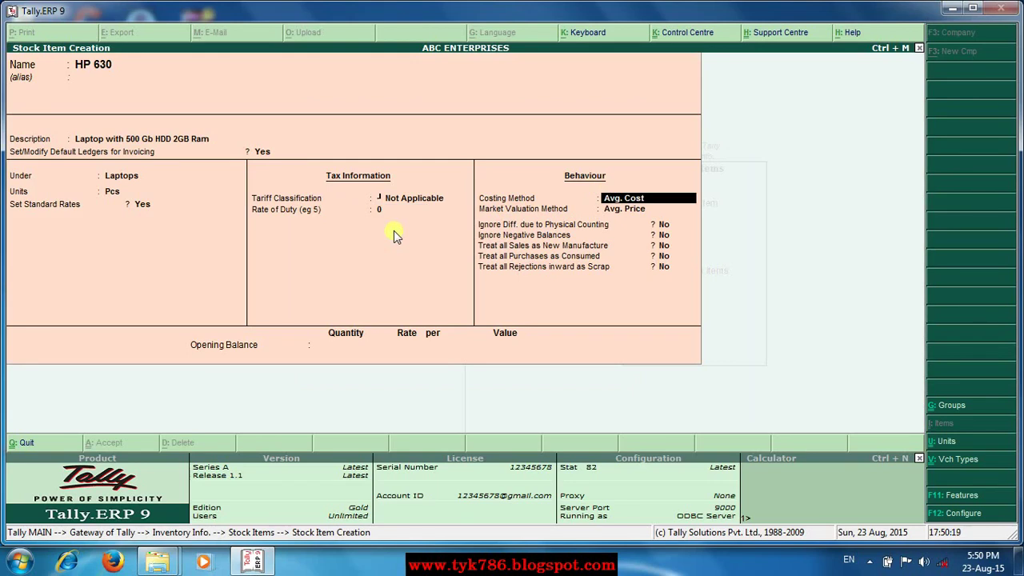
pyautogui.press('Return')
pyautogui.press('Return')
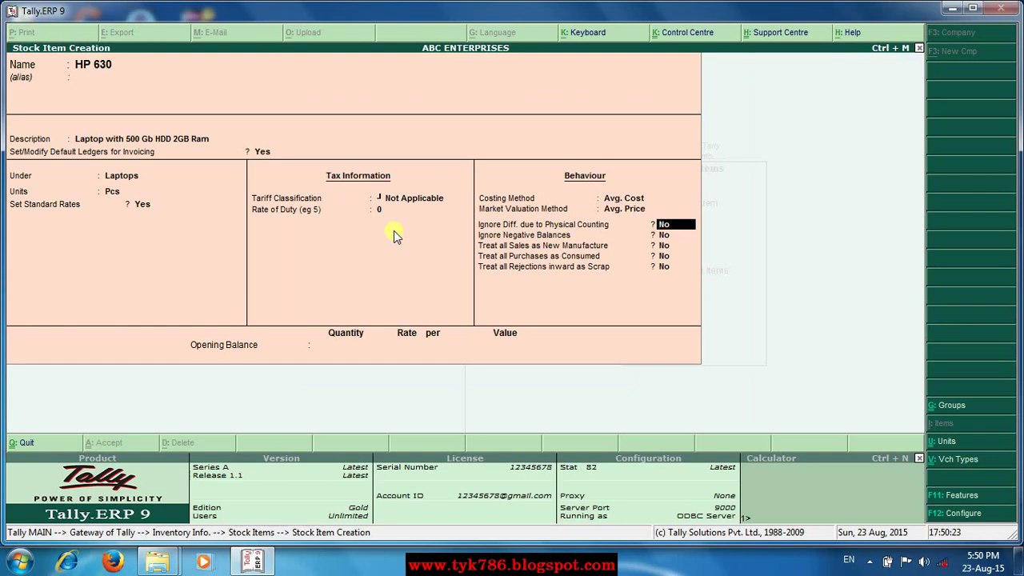
# - Keep all behaviour options of HP 630 at No and save the item without an opening balance
pyautogui.press('Return')
pyautogui.press('Return')
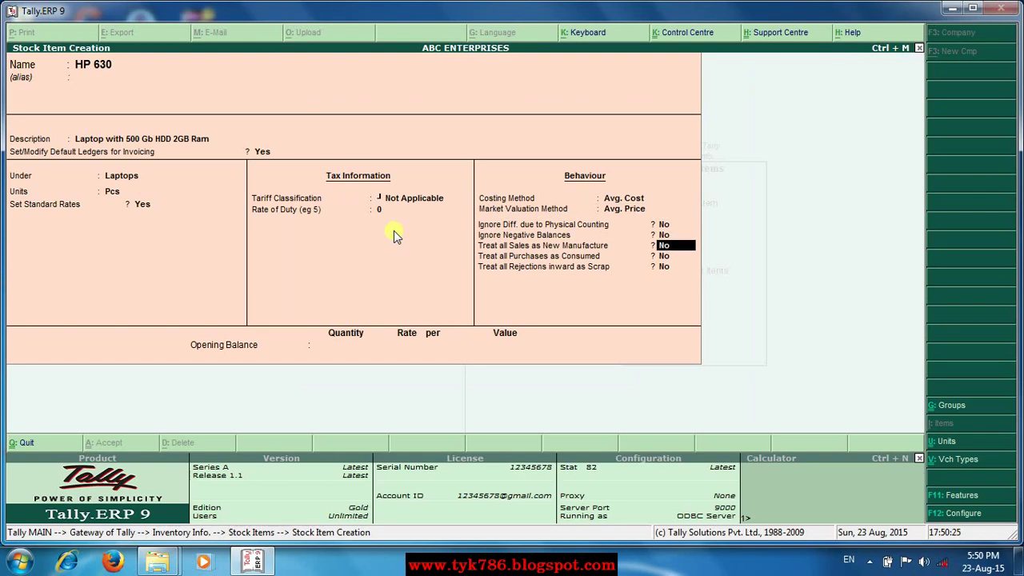
pyautogui.press('BackSpace')
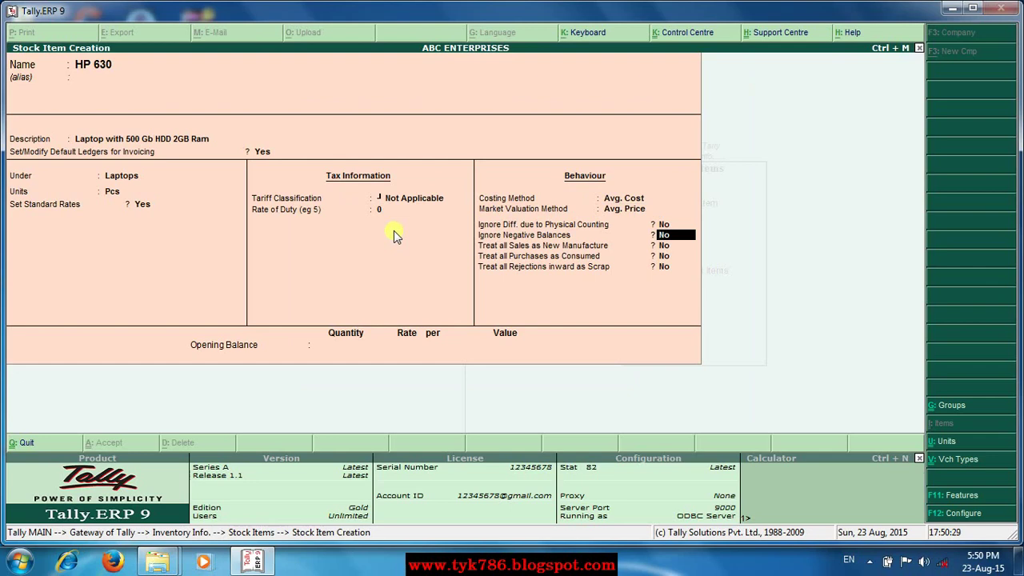
pyautogui.press('Return')
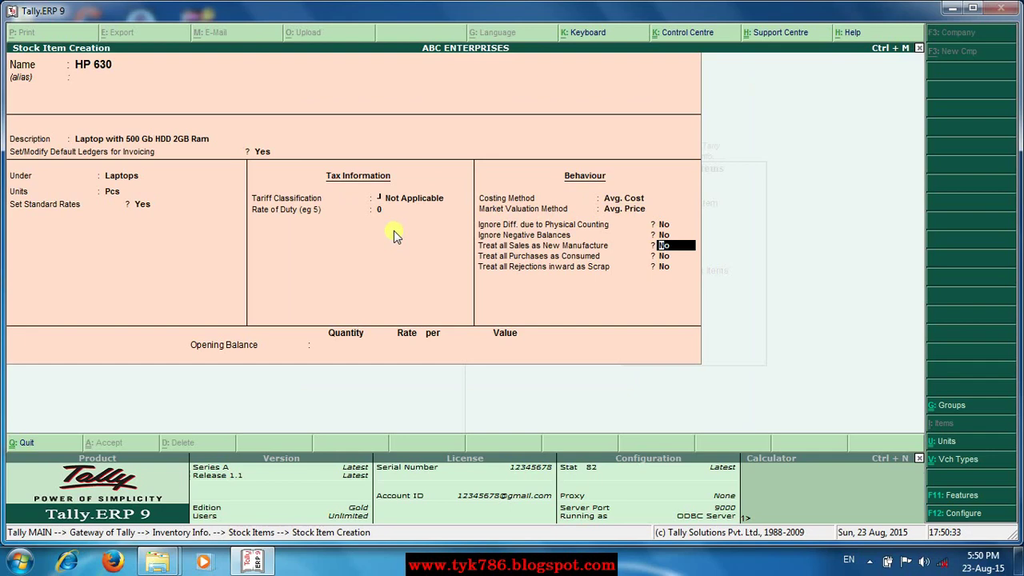
pyautogui.press('Return')
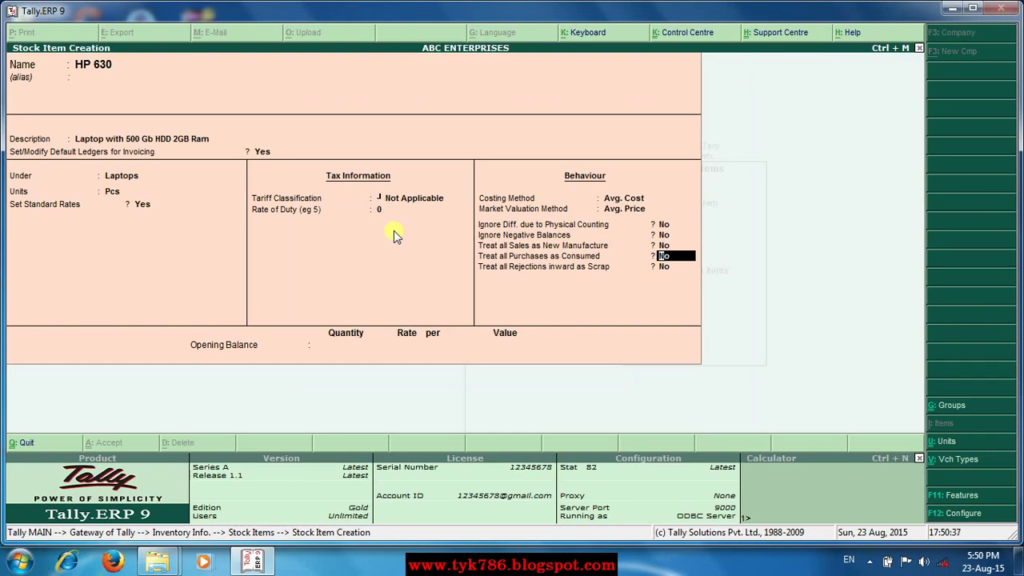
pyautogui.press('Return')
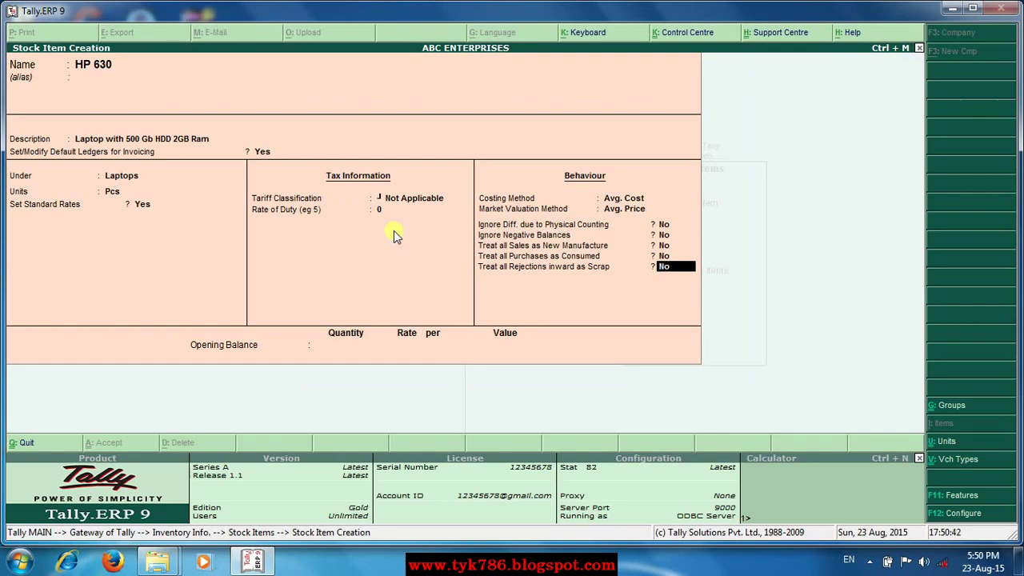
pyautogui.press('Return')
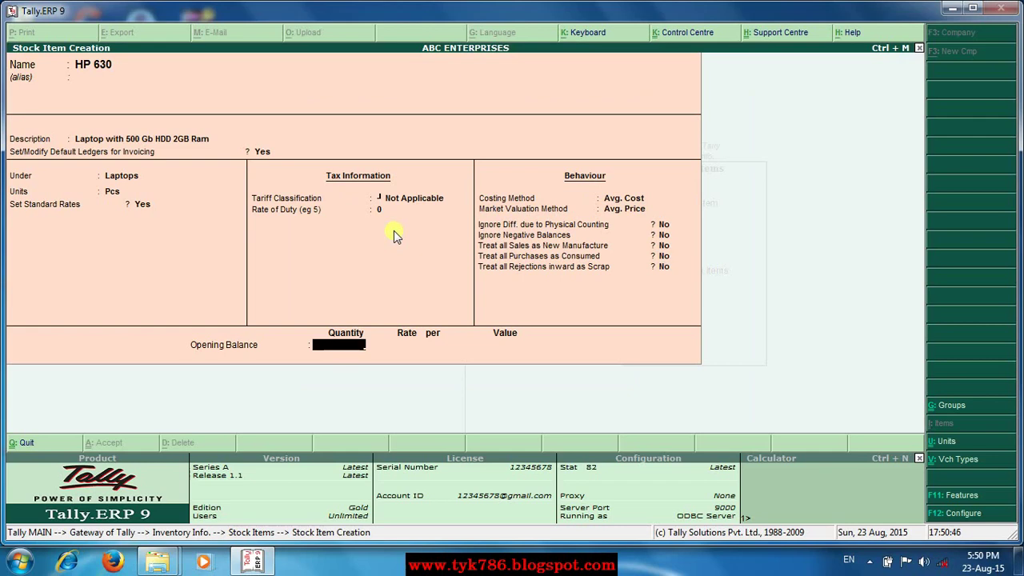
pyautogui.press('Return')
pyautogui.press('Return')
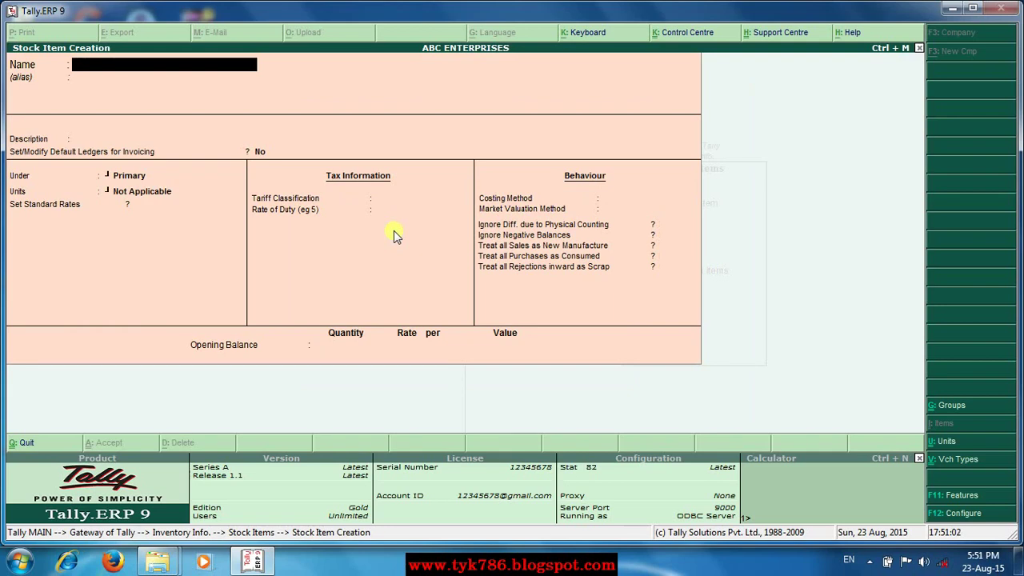
# - Start a stock item named Canon MF3010 described as "All in one Printer scanner copier PSC", without an alias or default invoicing ledgers
pyautogui.write('Canon MF3010')
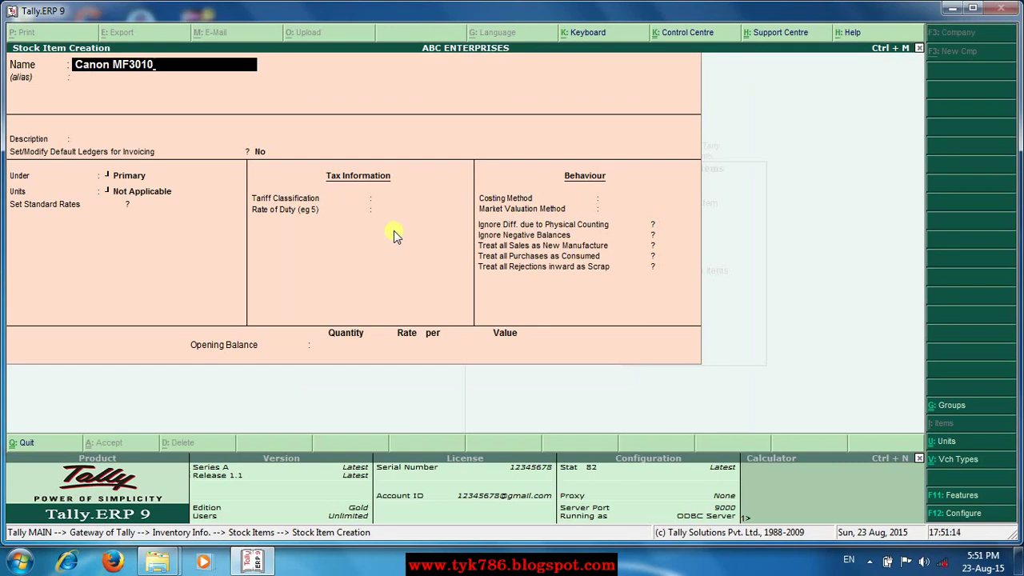
pyautogui.press('Return')
pyautogui.press('Return')
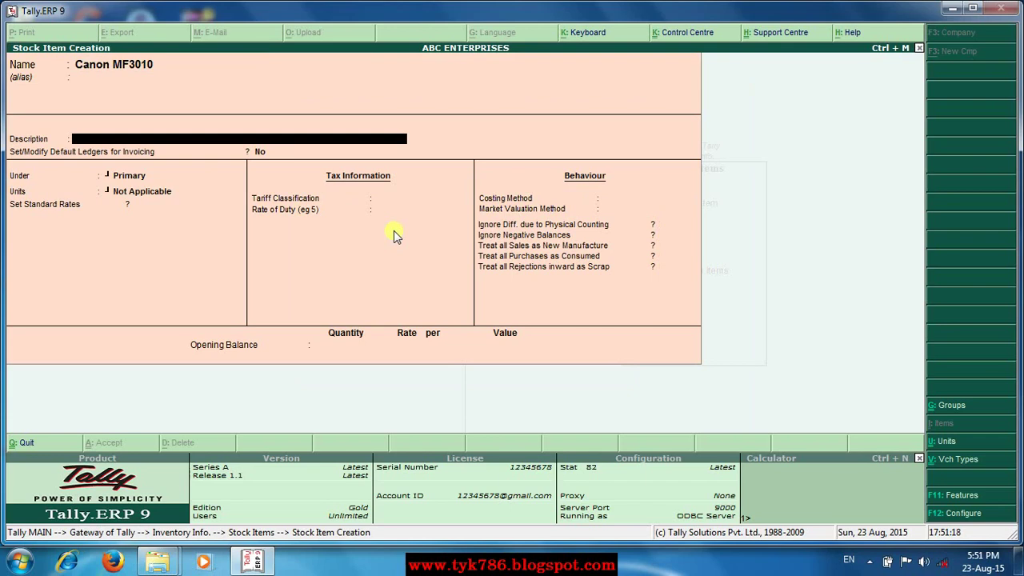
pyautogui.write('All in one Printer scanner')
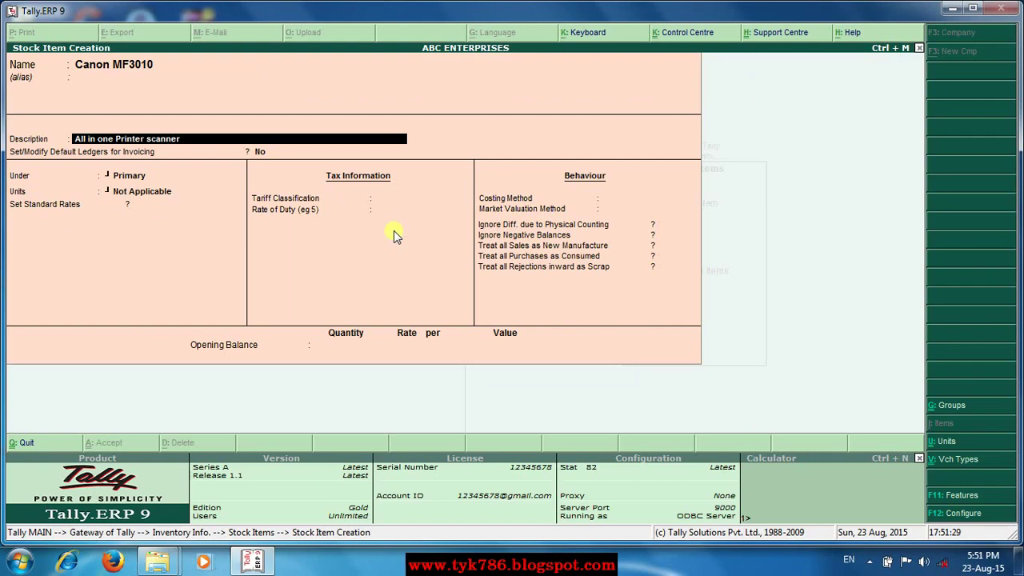
pyautogui.write(' copier PSC')
pyautogui.press('Return')
pyautogui.press('Return')
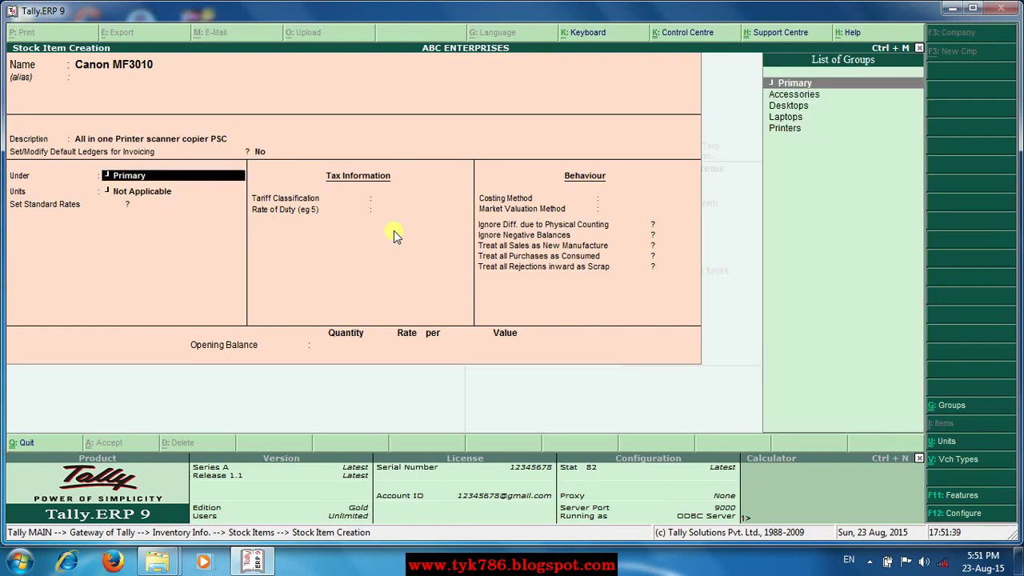
# - Place the Canon MF3010 item under the Printers stock group
pyautogui.press('Down')
pyautogui.press('Down')
pyautogui.press('Down')
pyautogui.press('Down')
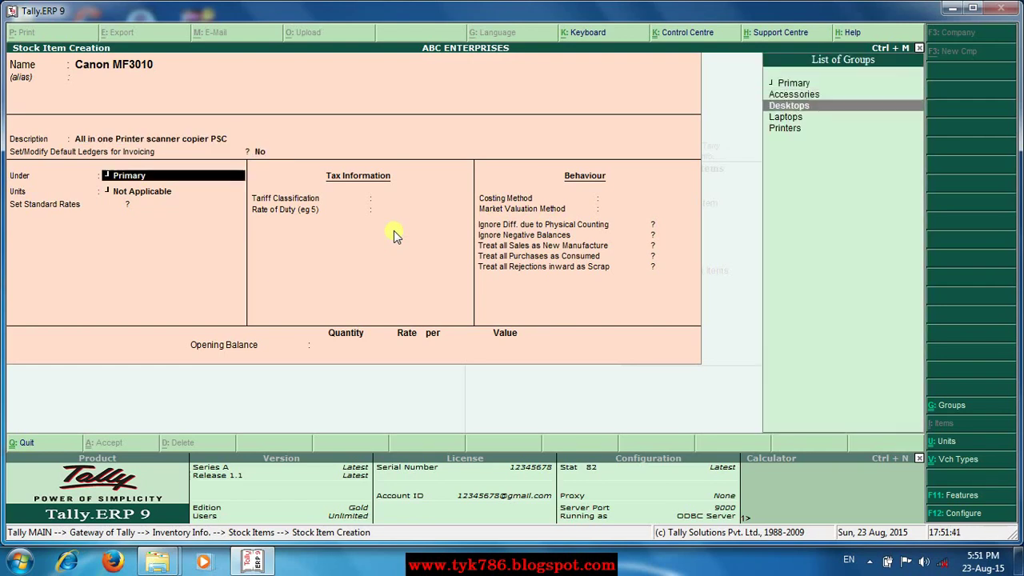
pyautogui.press('Return')
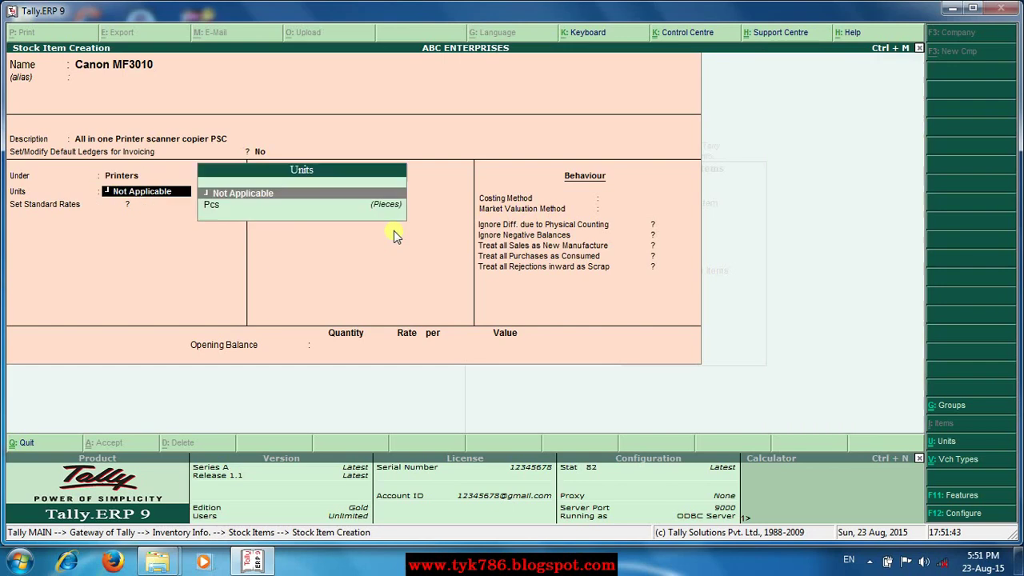
# - Set the unit of Canon MF3010 to Pcs and turn on standard rates for the item
pyautogui.press('Down')
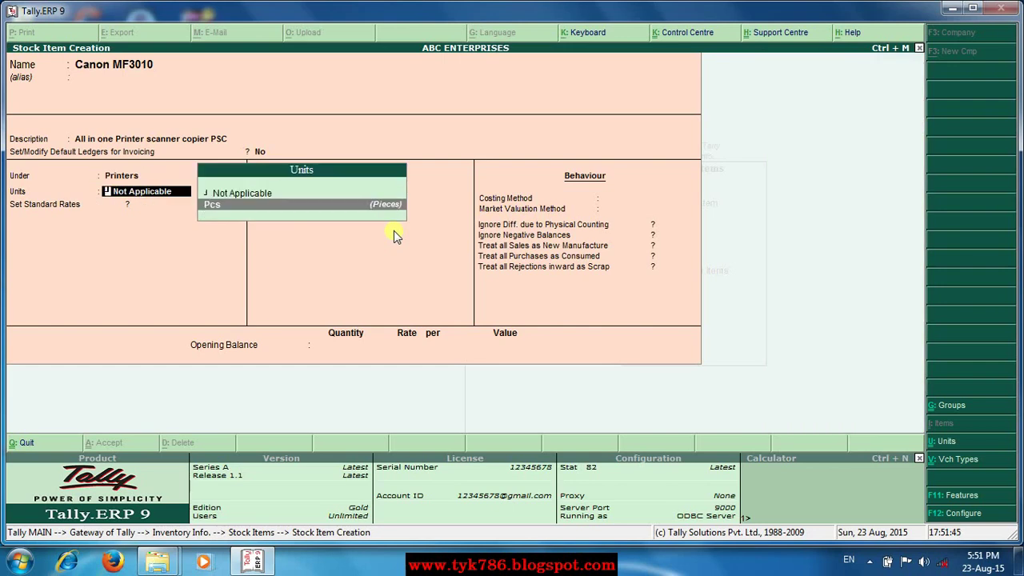
pyautogui.press('Return')
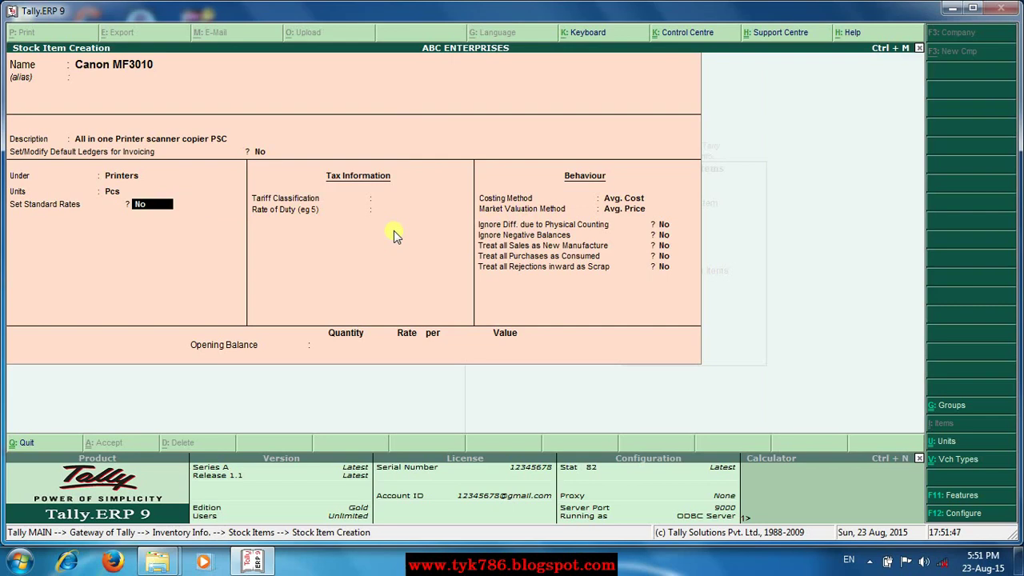
pyautogui.write('y')
pyautogui.press('Return')
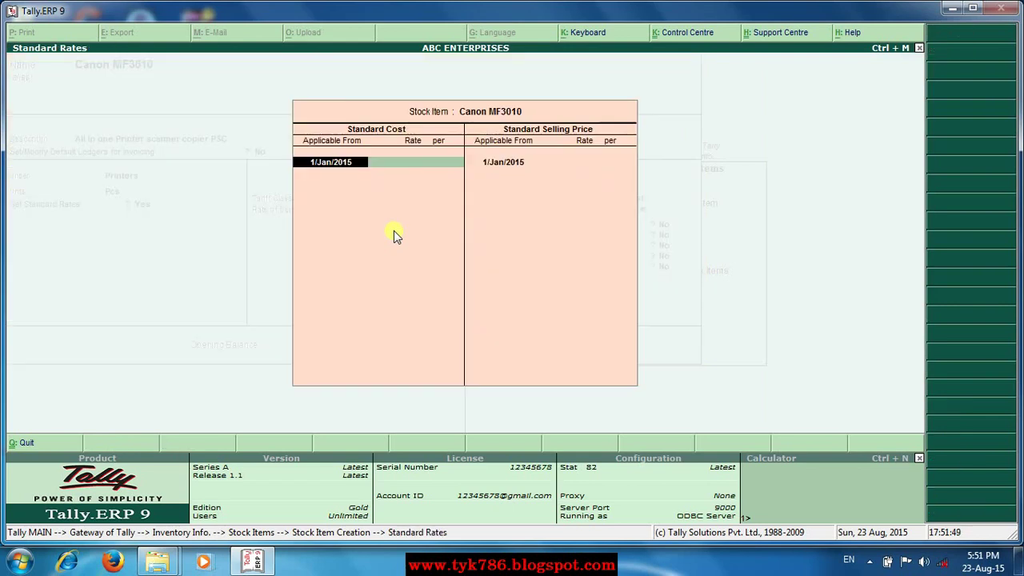
# - Enter a standard cost of 15,000 per Pcs for Canon MF3010, applicable from 1/Jan/2015
pyautogui.press('Return')
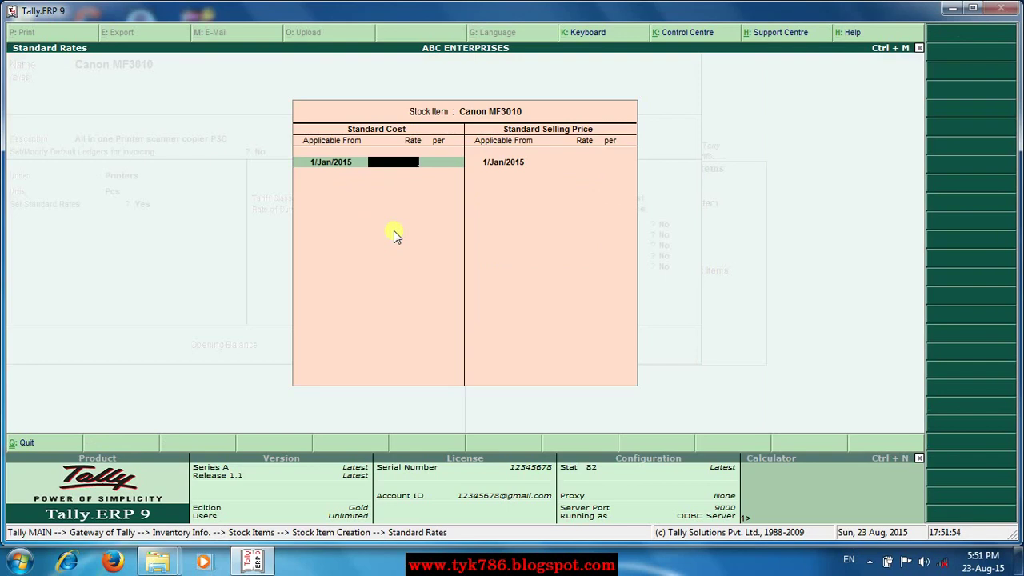
pyautogui.write('15')
pyautogui.write('000')
pyautogui.press('Return')
pyautogui.press('Return')
pyautogui.press('Return')
# - Enter a standard selling price of 16,000 per Pcs for Canon MF3010, applicable from 1/Jan/2015
pyautogui.press('Return')
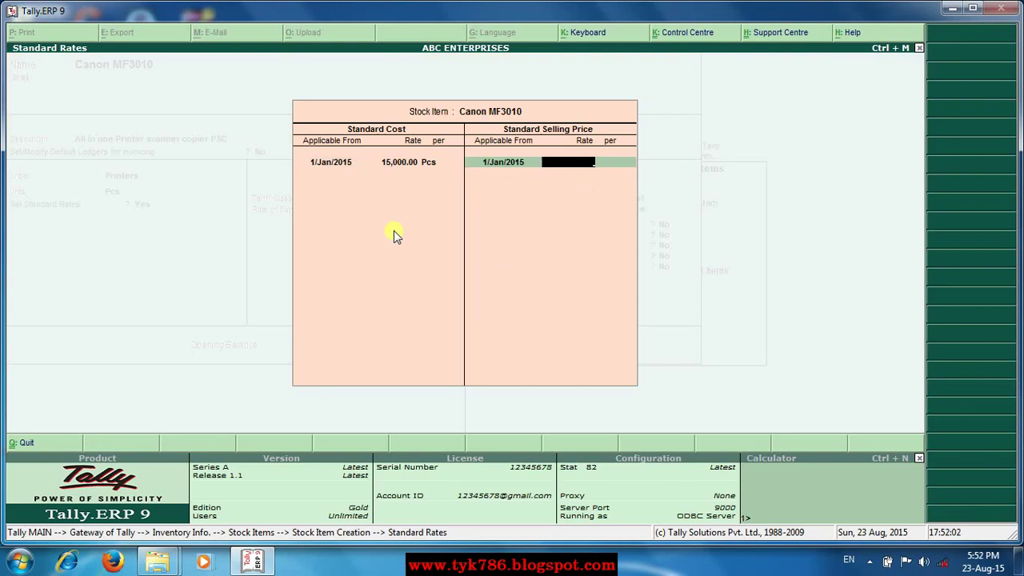
pyautogui.write('16')
pyautogui.write('000')
pyautogui.press('Return')
pyautogui.press('Return')
pyautogui.press('Return')
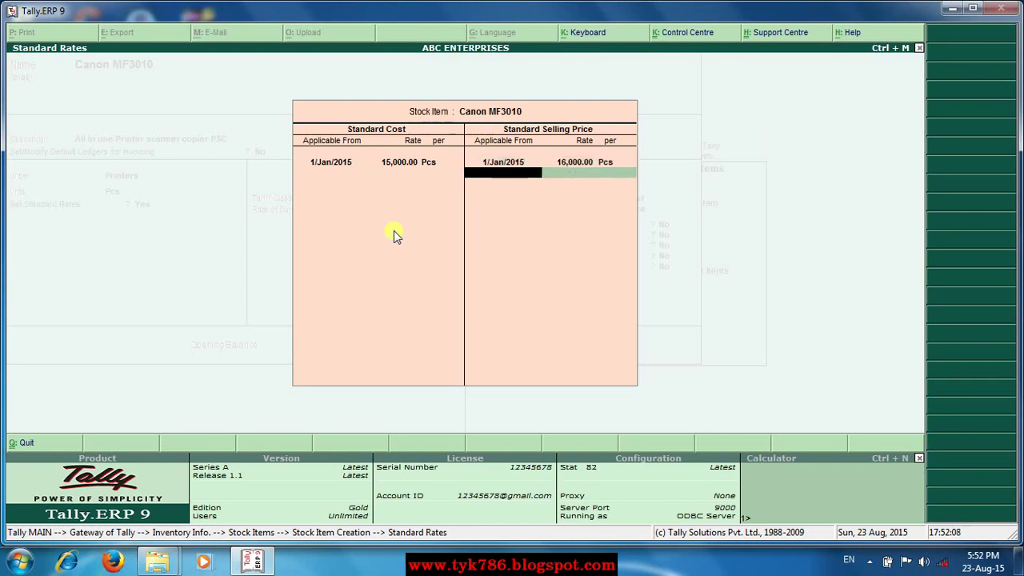
pyautogui.press('Return')
# - Set the tariff classification of Canon MF3010 to Not Applicable, keep the default behaviour options, and save the item
pyautogui.press('Return')
pyautogui.press('Return')
pyautogui.press('Return')
pyautogui.press('Return')
pyautogui.press('Return')
pyautogui.press('Return')
pyautogui.press('Return')
pyautogui.press('Return')
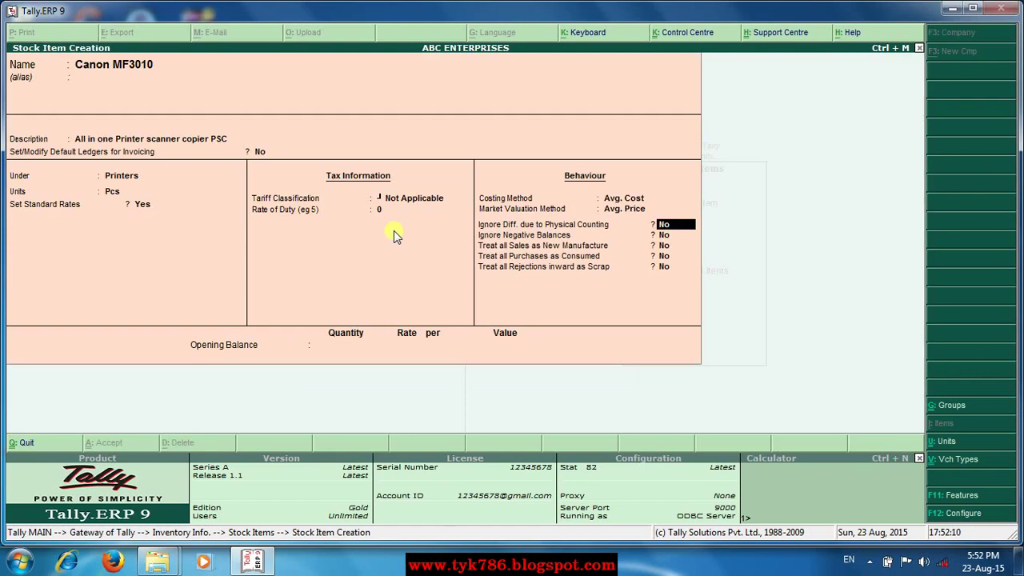
pyautogui.press('Return')
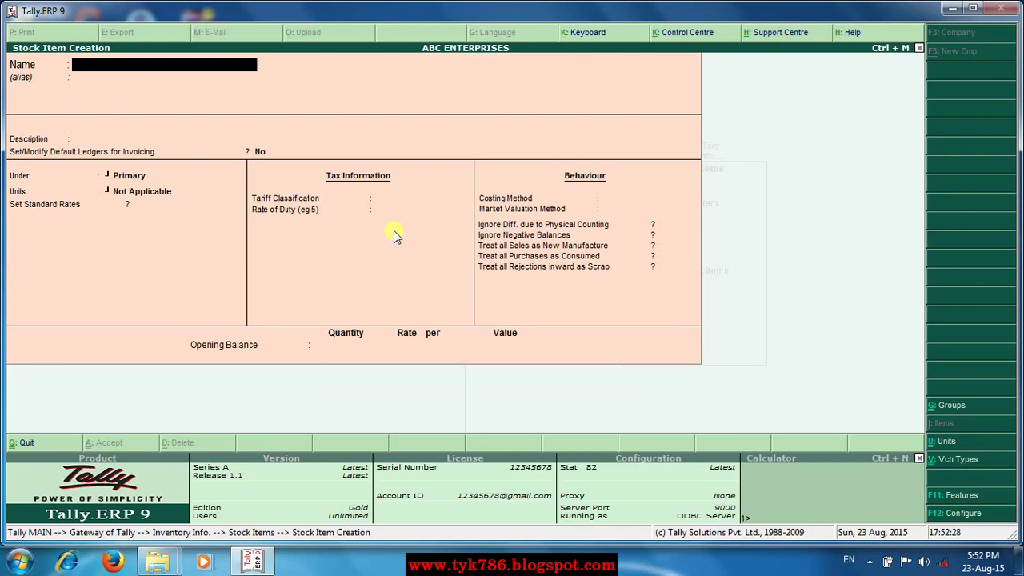
# - Start a stock item named Mouse without an alias, described as "Optical 3 button mouse"
pyautogui.write('Mouse')
pyautogui.press('Return')
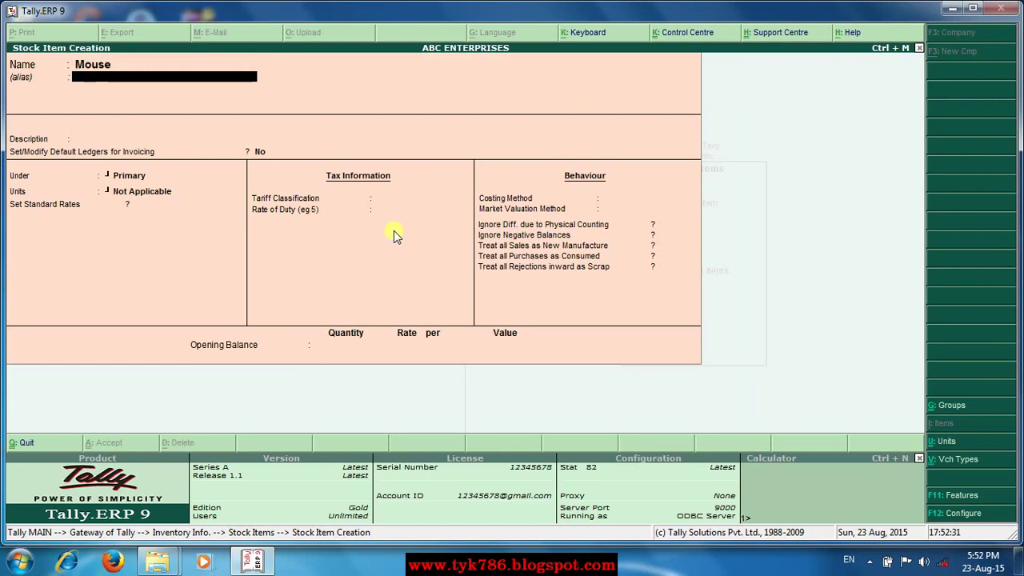
pyautogui.press('Return')
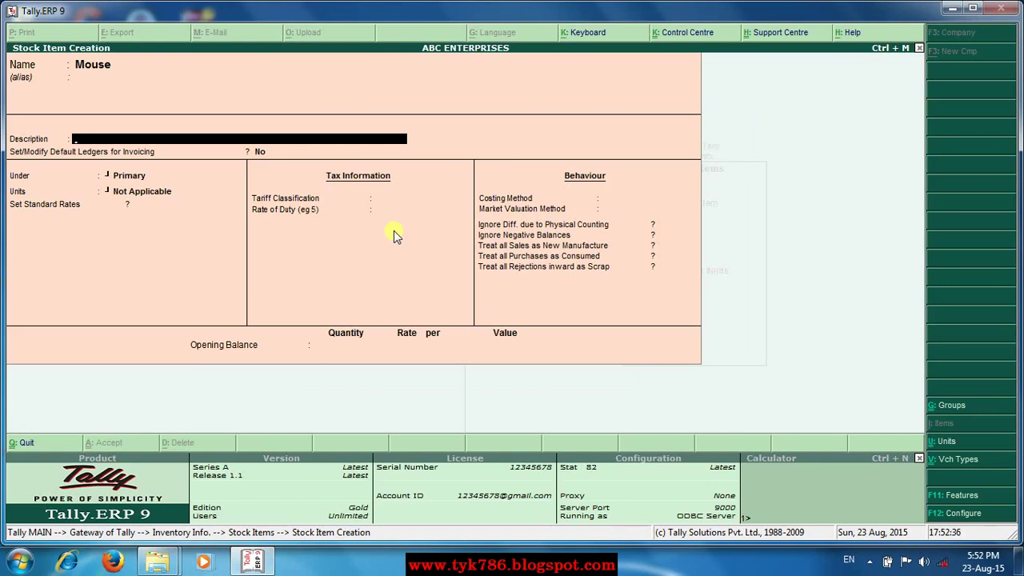
pyautogui.write('Optical 3 button mouse')
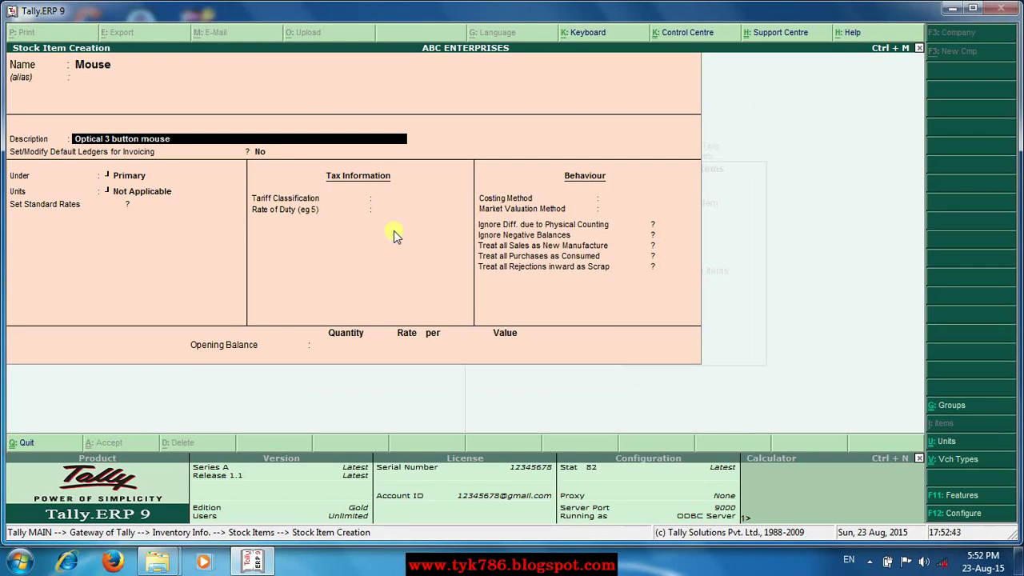
pyautogui.press('Return')
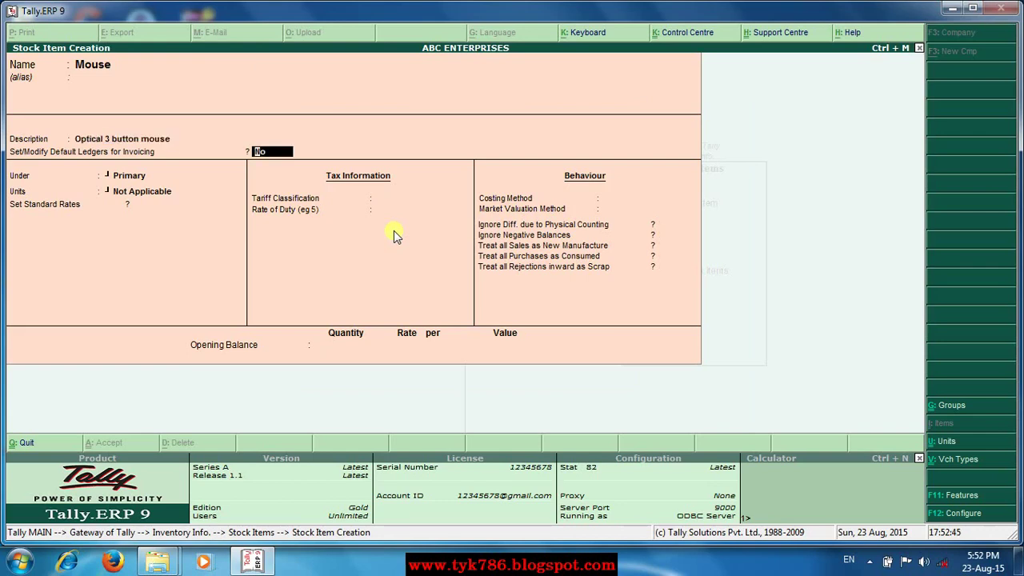
# - Assign Mouse default invoicing ledgers: Sales A/C at 100% for sales invoices and the purchase ledger for purchase invoices
pyautogui.write('y')
pyautogui.press('Return')
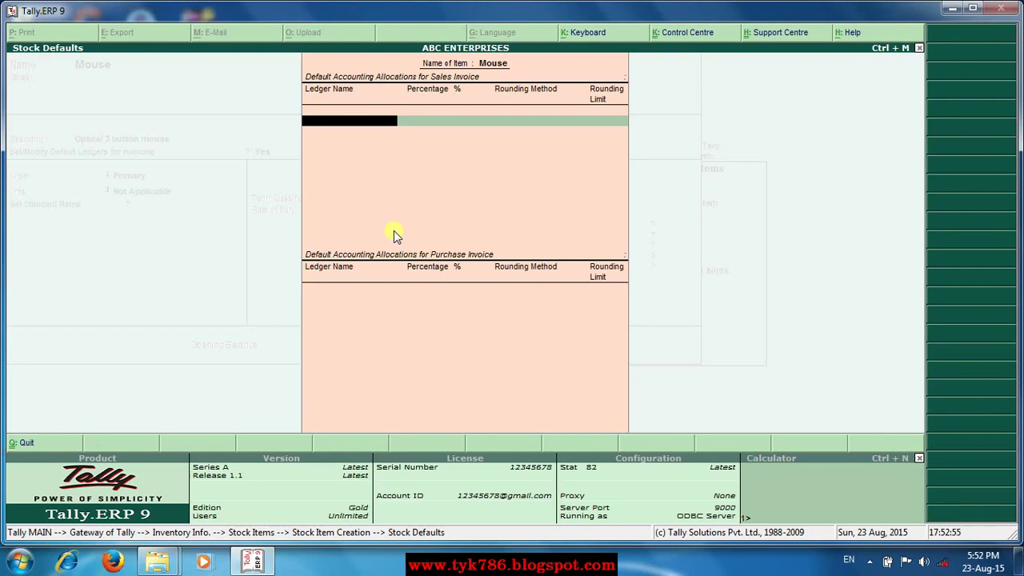
pyautogui.write('S')
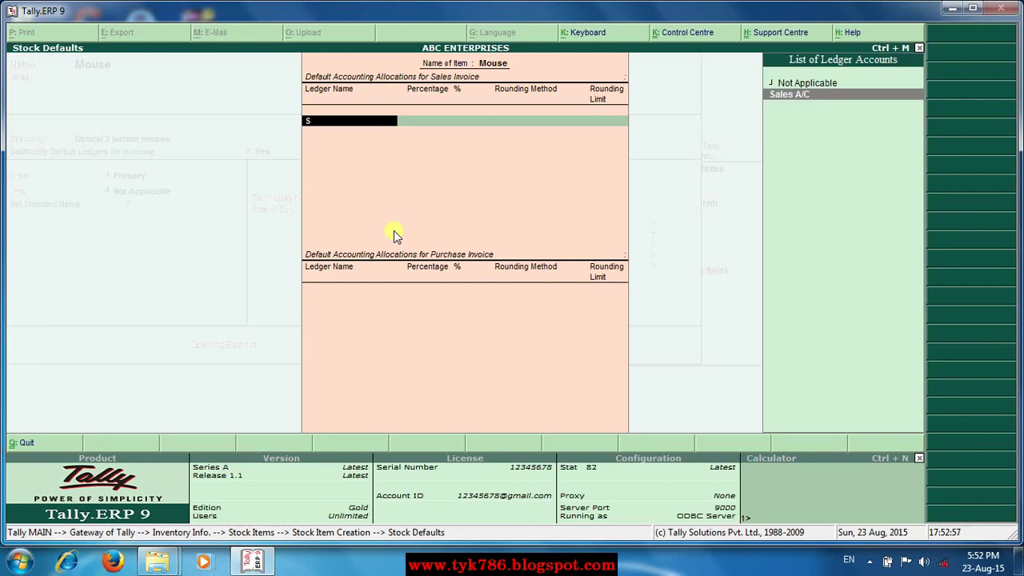
pyautogui.press('Return')
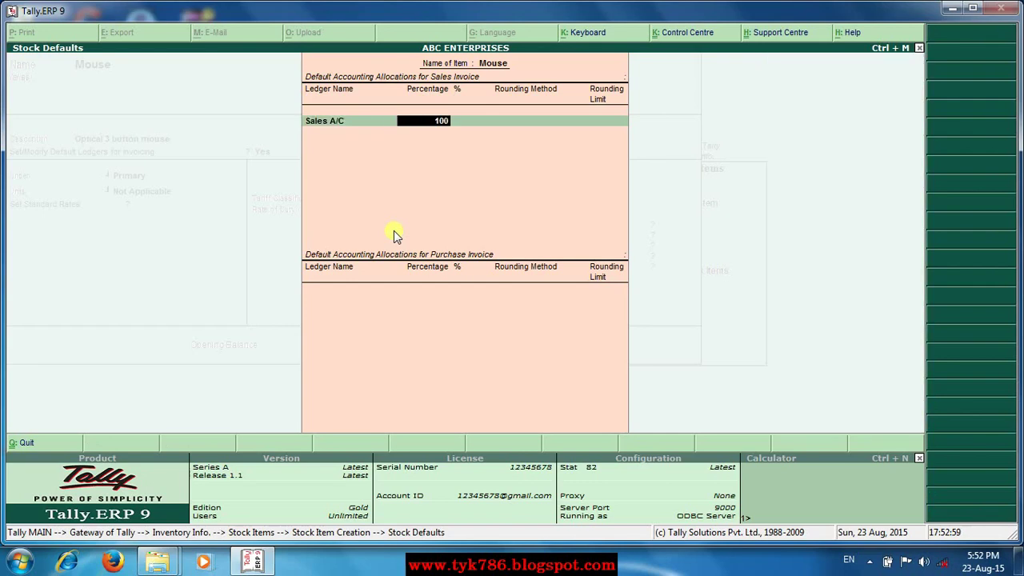
pyautogui.press('Return')
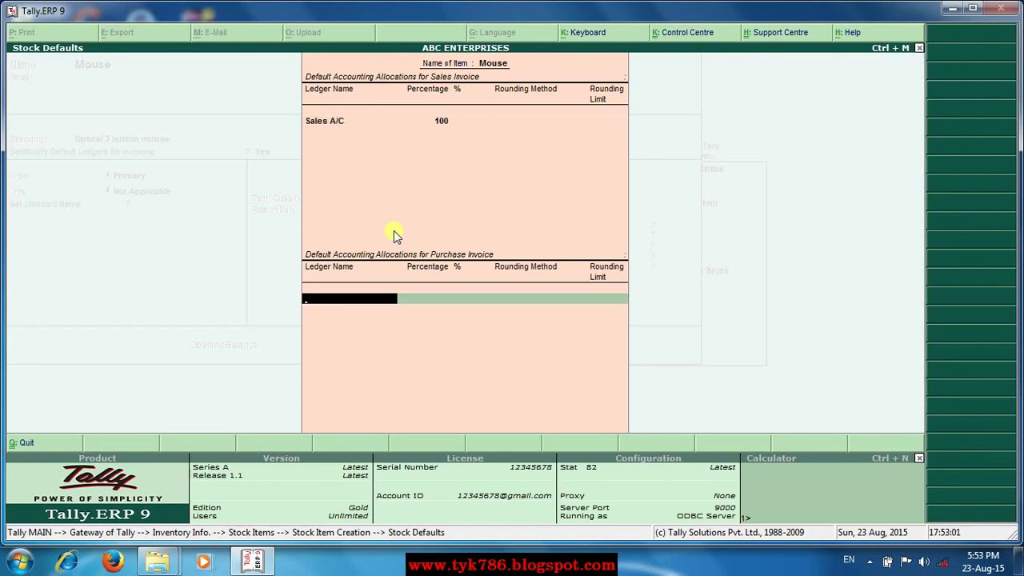
pyautogui.write('P')
pyautogui.press('Return')
pyautogui.press('Return')
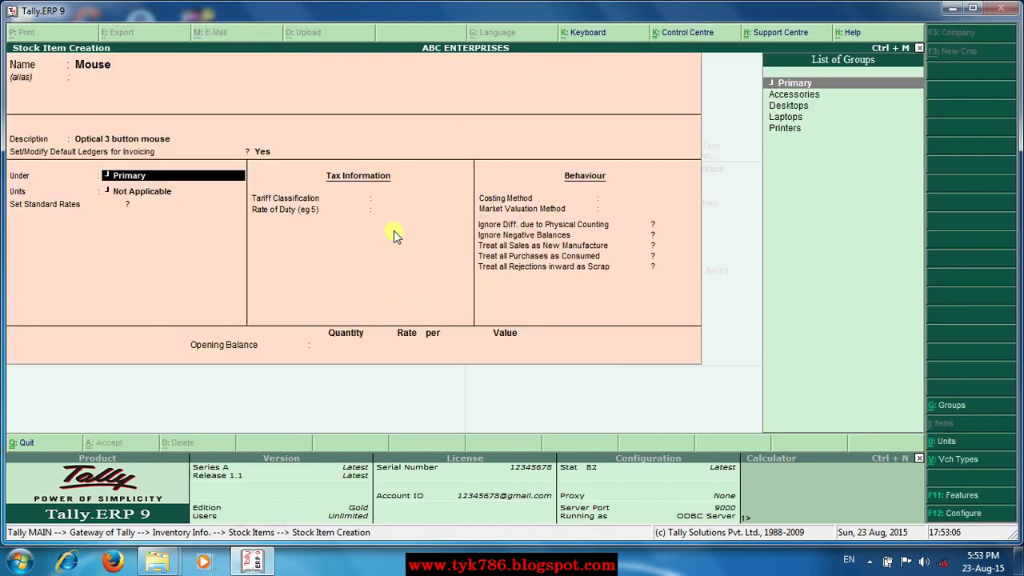
# - Place Mouse under the Accessories stock group and set its unit to Pcs
pyautogui.press('Down')
pyautogui.press('Return')
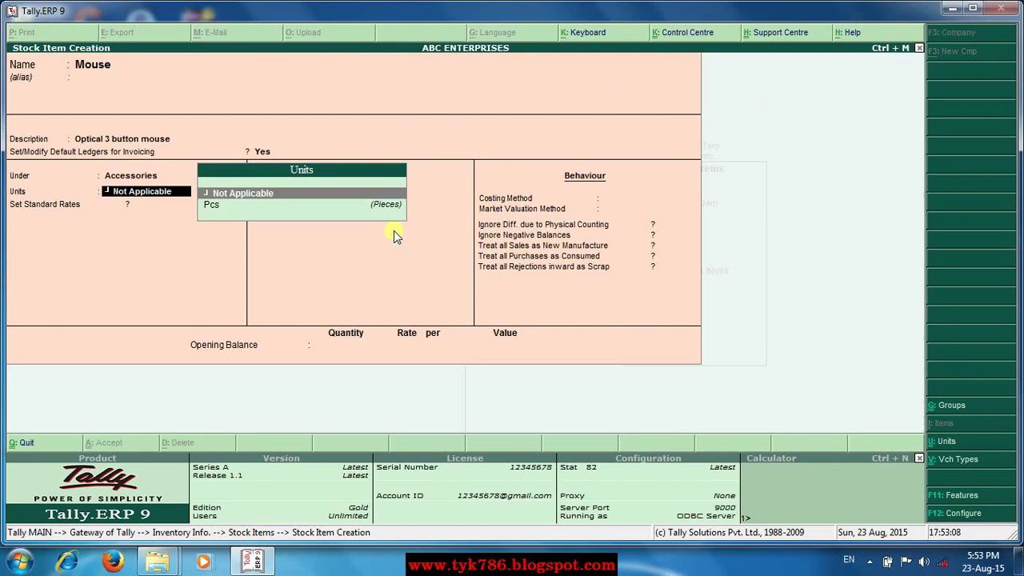
pyautogui.press('Down')
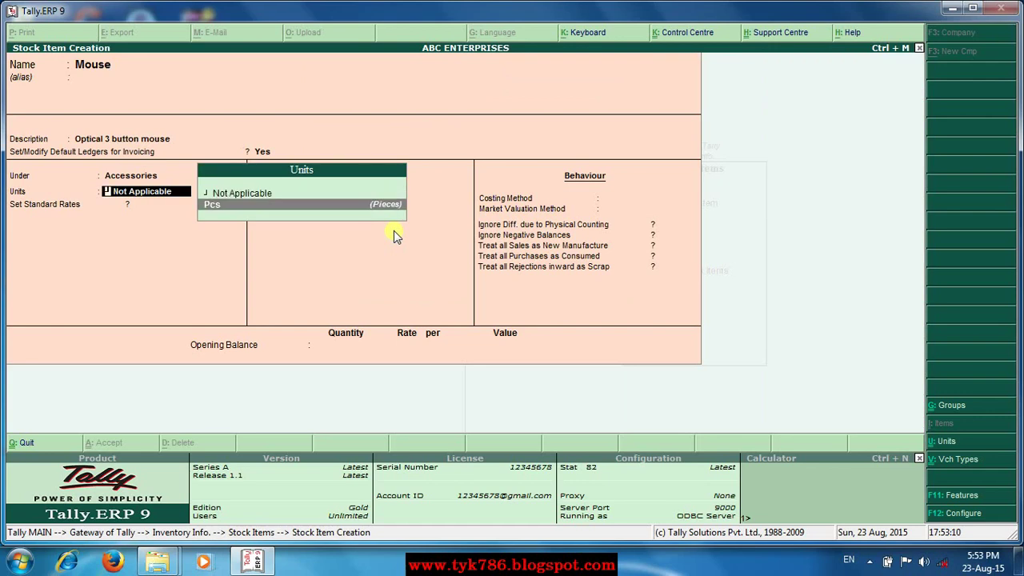
pyautogui.press('Return')
# - Turn on standard rates for Mouse and enter a standard cost of 200 per Pcs from 1/Jan/2015
pyautogui.press('y')
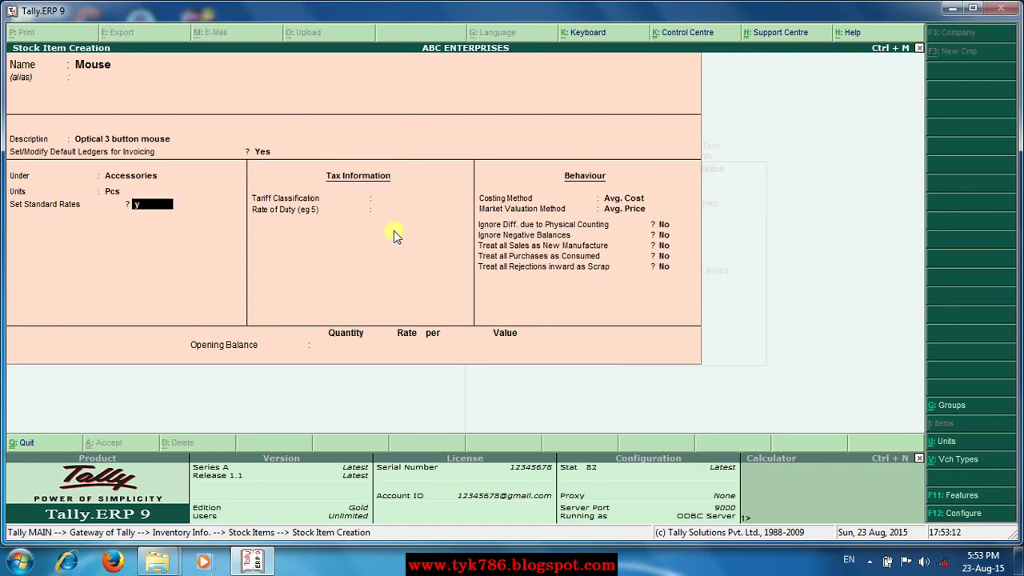
pyautogui.press('Return')
pyautogui.press('Return')
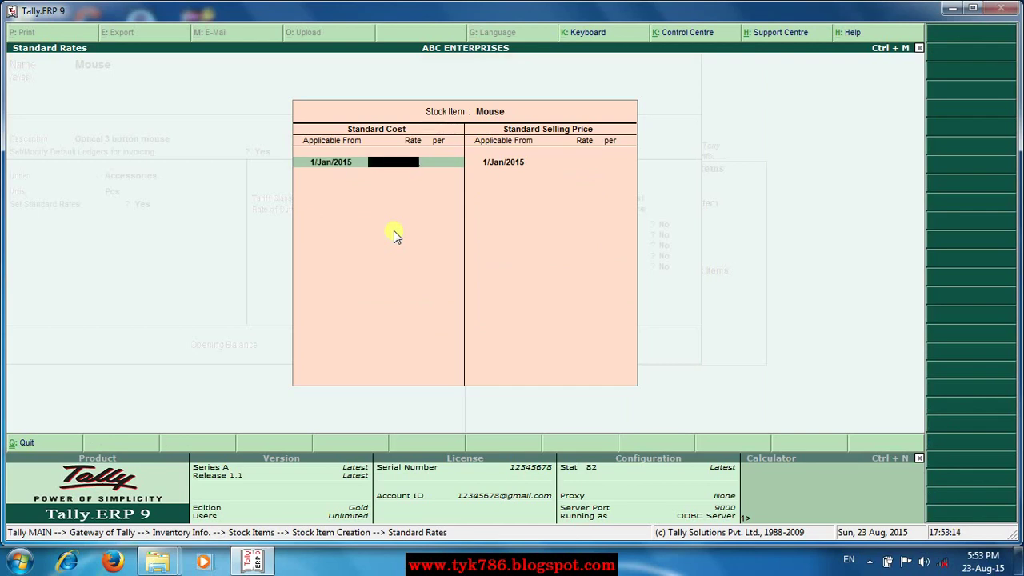
pyautogui.write('1')
pyautogui.press('BackSpace')
pyautogui.write('200')
pyautogui.press('Return')
pyautogui.press('Return')
pyautogui.press('Return')
# - Enter a standard selling price of 300 per Pcs for Mouse, applicable from 1/Jan/2015
pyautogui.press('Return')
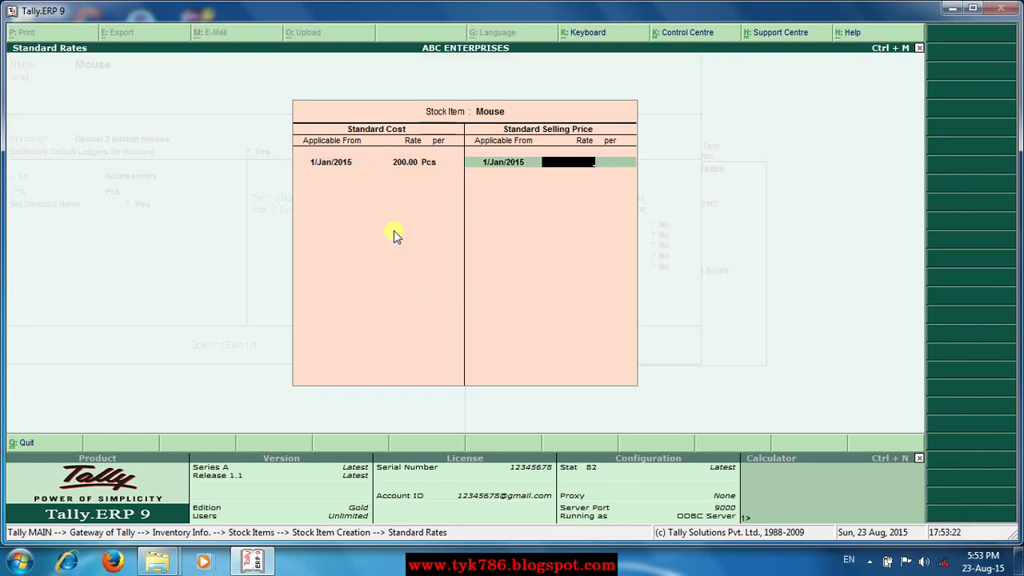
pyautogui.write('300')
pyautogui.press('Return')
pyautogui.press('Return')
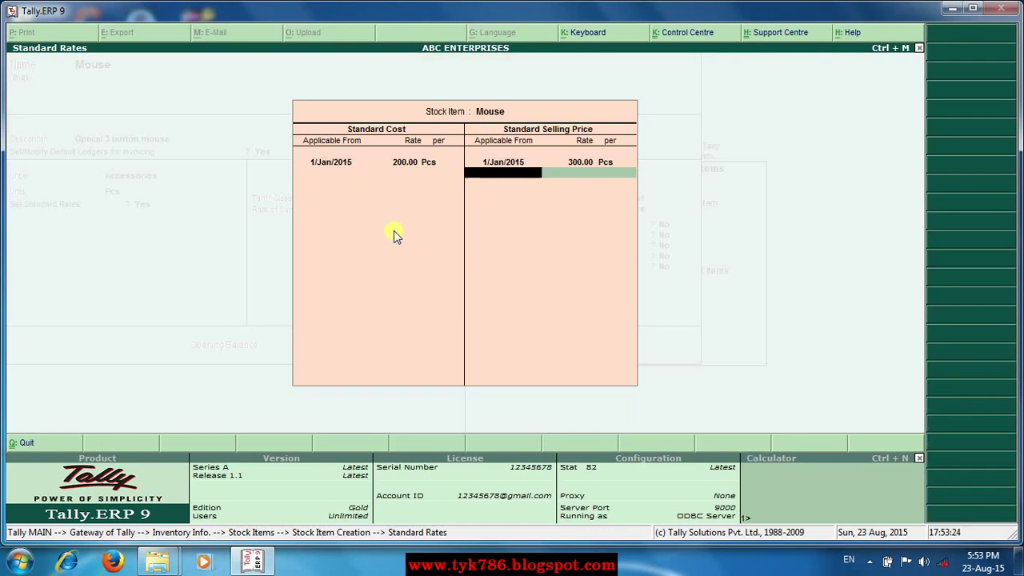
pyautogui.press('Return')
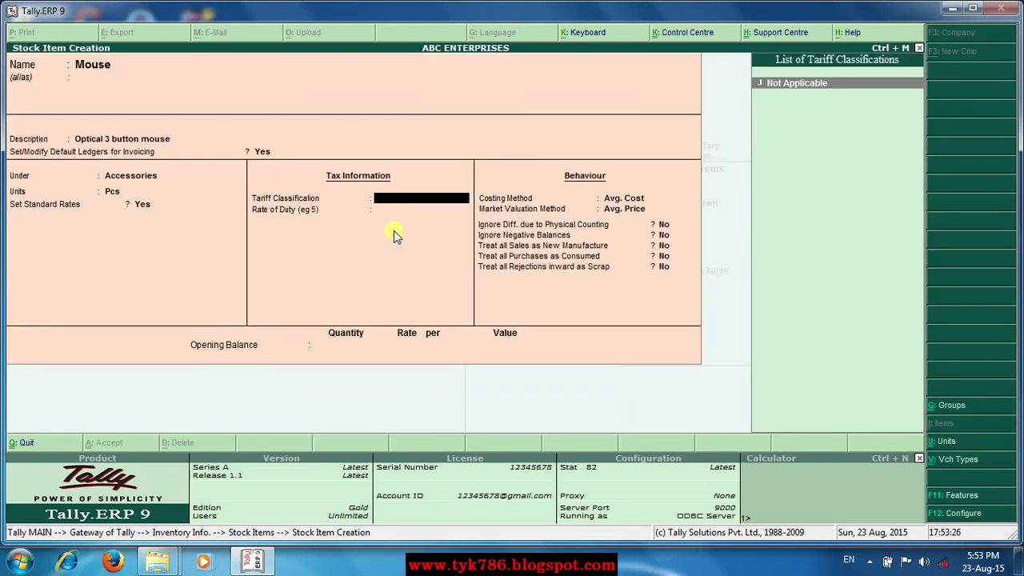
# - Set the tariff classification of Mouse to Not Applicable, keep the default behaviour options, and save without an opening balance
pyautogui.press('Return')
pyautogui.press('Return')
pyautogui.press('Return')
pyautogui.press('Return')
pyautogui.press('Return')
pyautogui.press('Return')
pyautogui.press('Return')
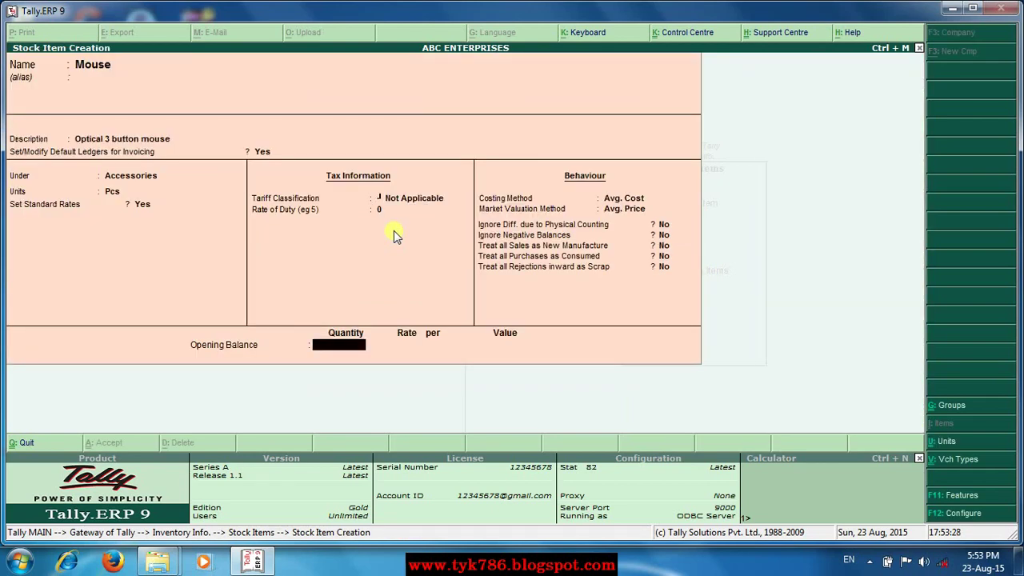
pyautogui.press('Return')
pyautogui.press('Return')
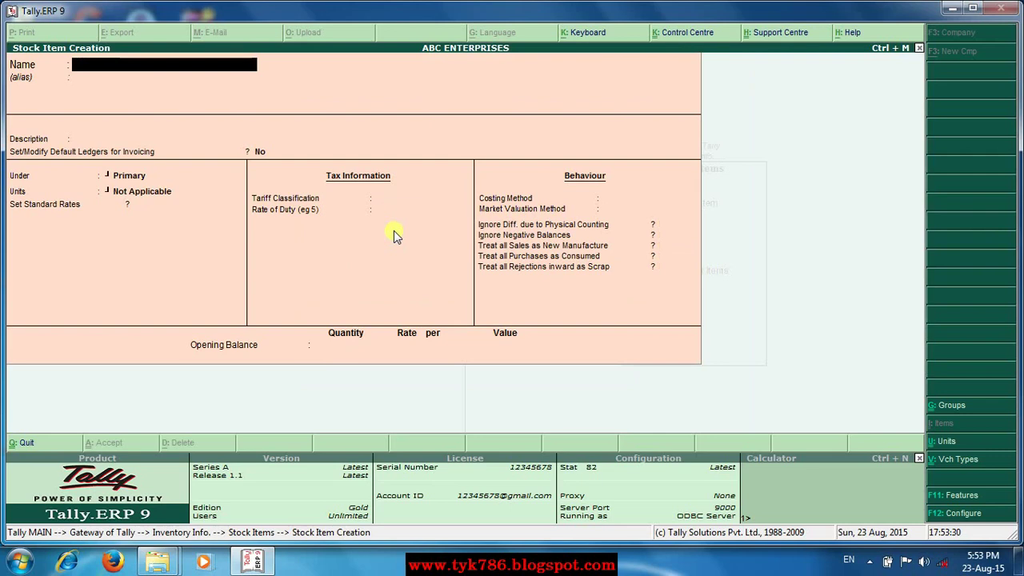
# - Leave stock item creation and return to the Gateway of Tally without quitting the program
pyautogui.press('Escape')
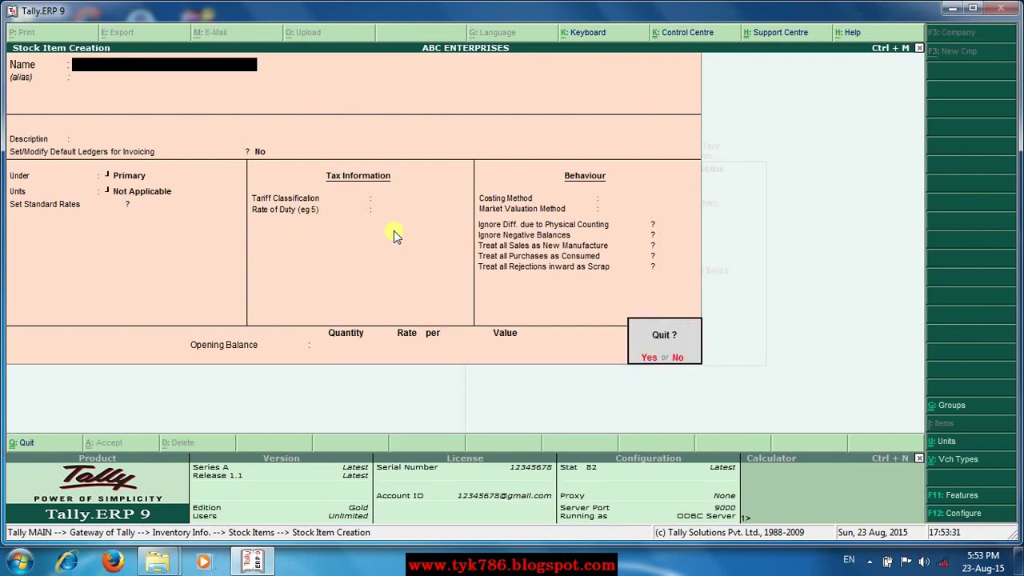
pyautogui.press('y')
pyautogui.press('Escape')
pyautogui.press('Escape')
pyautogui.press('Escape')
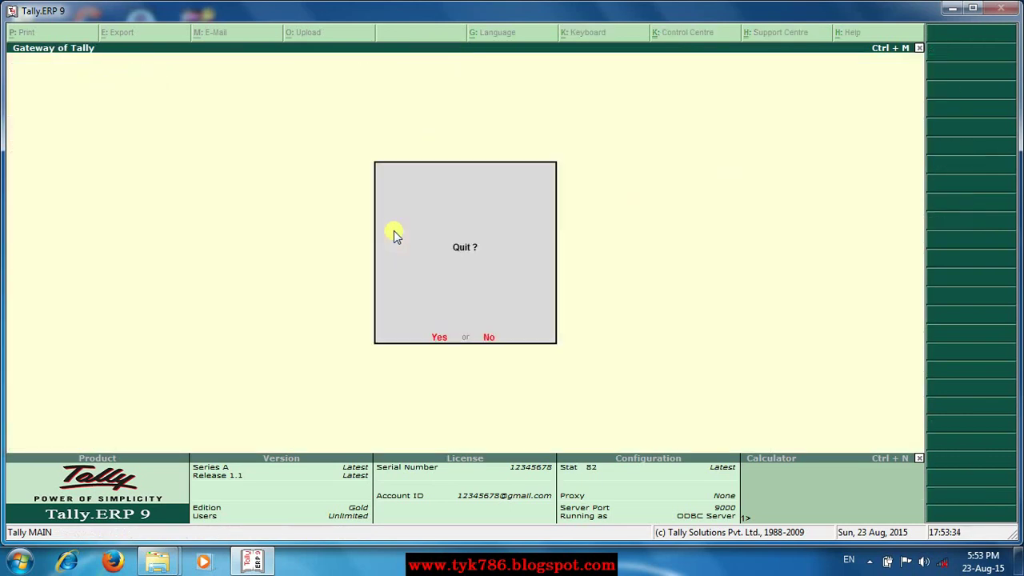
pyautogui.press('n')
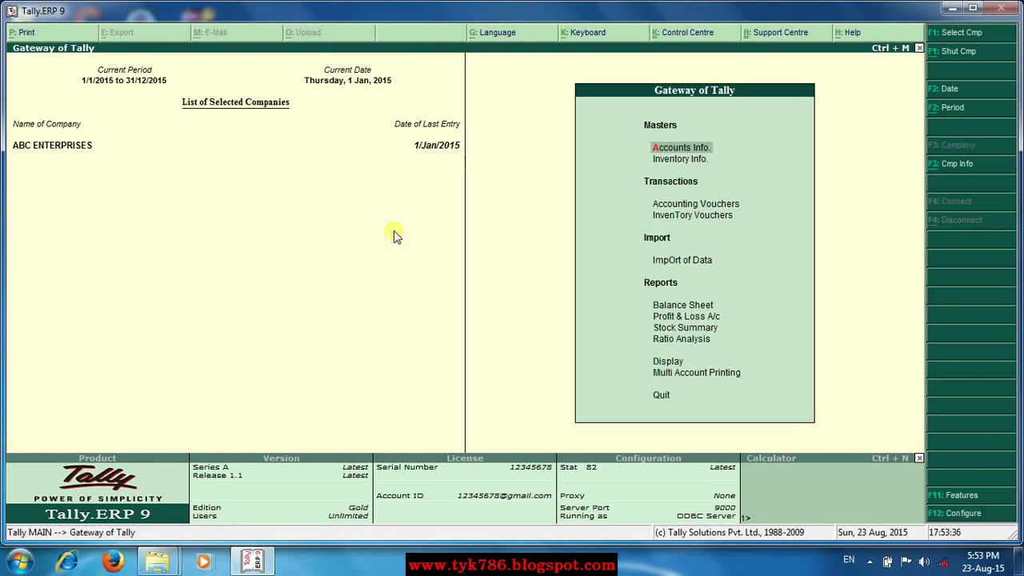